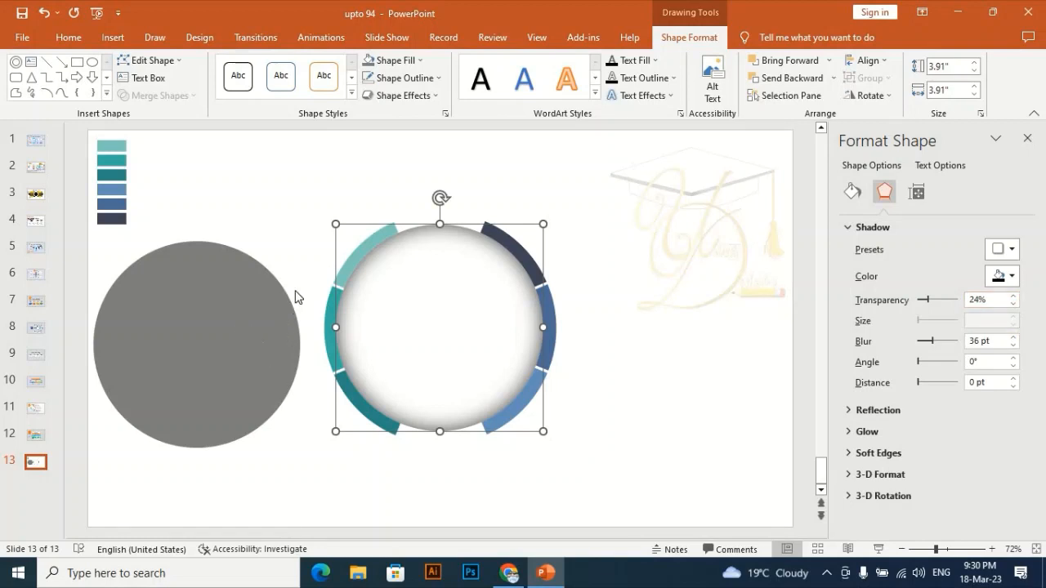
click(160, 350)
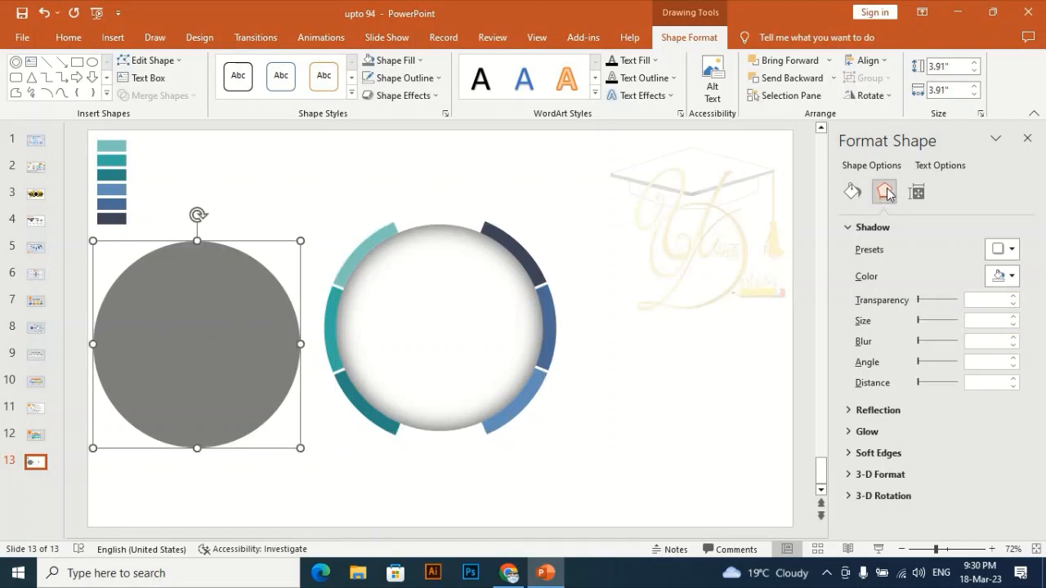
click(891, 228)
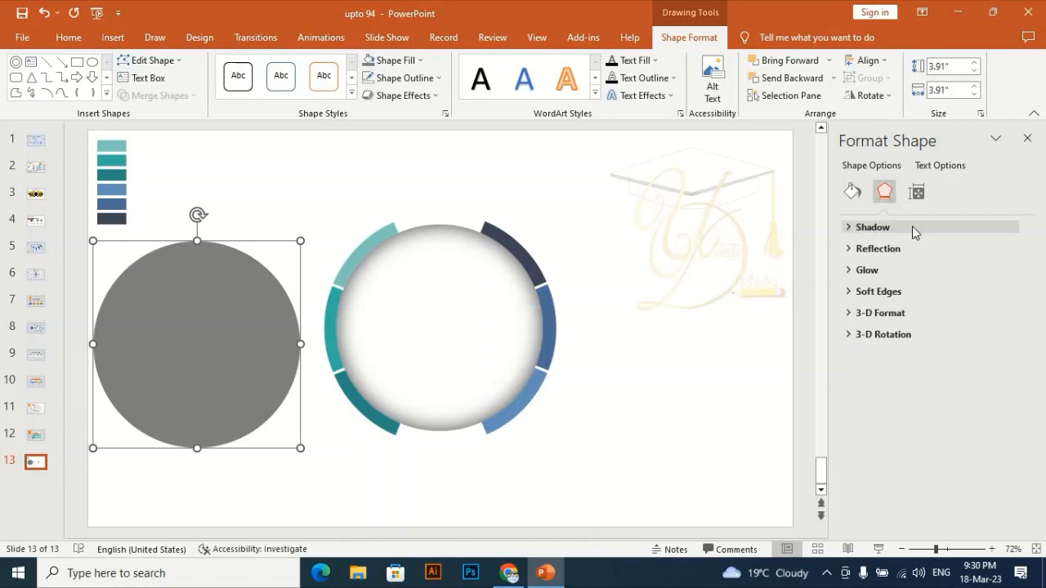
click(912, 227)
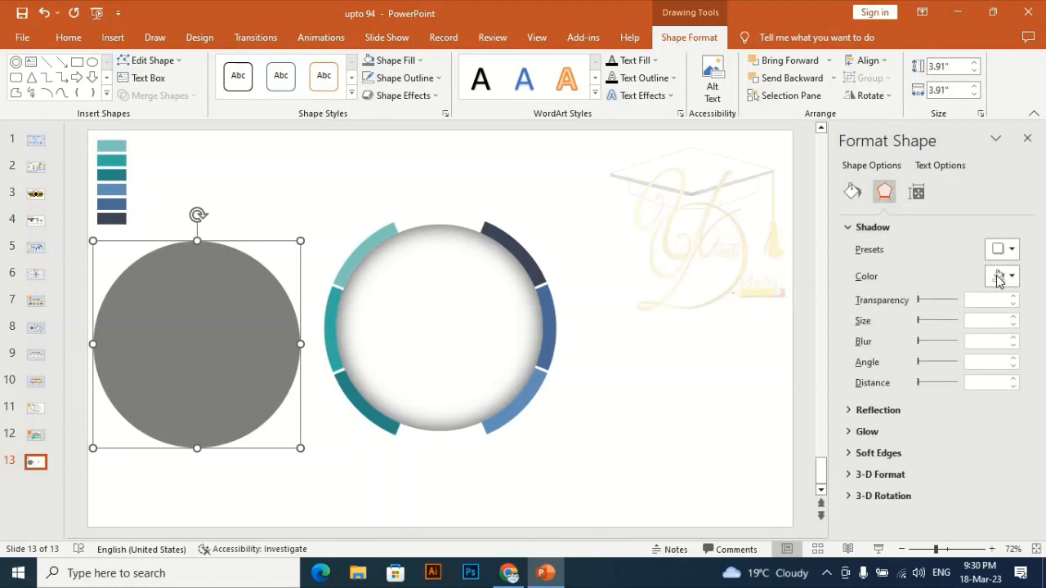
click(1010, 249)
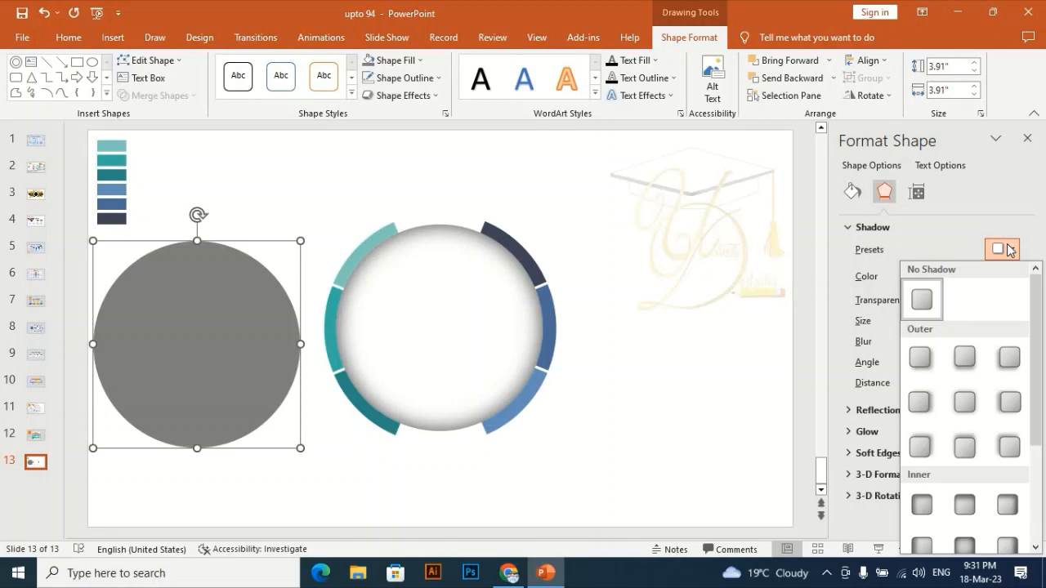
click(1010, 250)
click(868, 229)
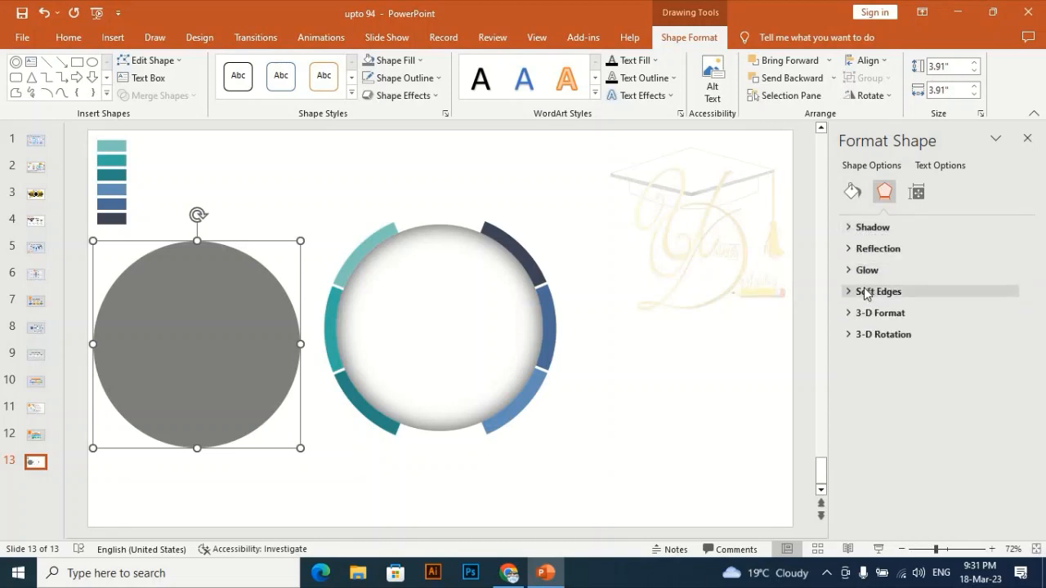
- Apply a soft edge effect to the gray circle and set its size to 22 pt
click(866, 292)
click(1010, 314)
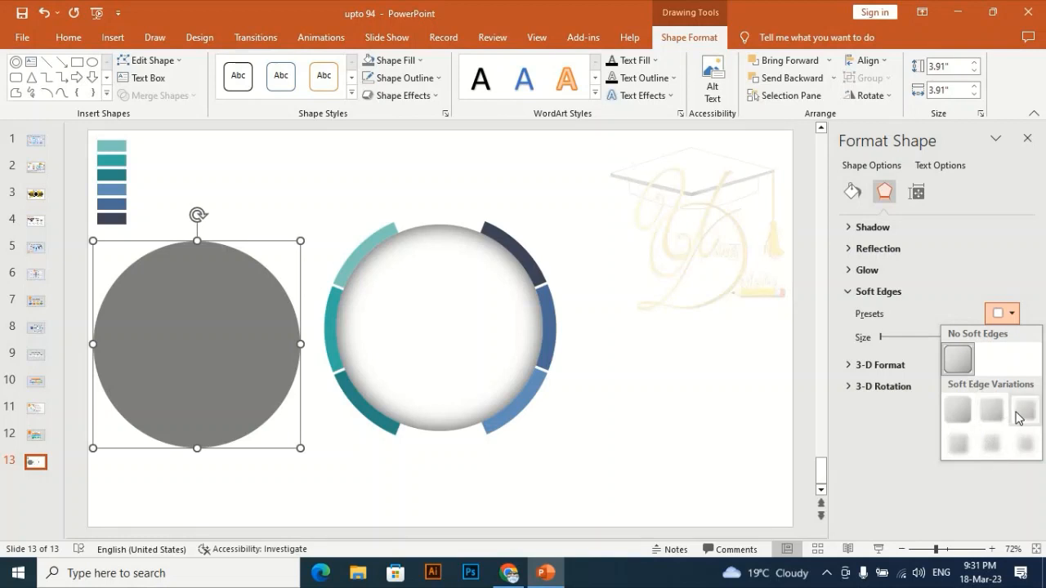
click(1018, 415)
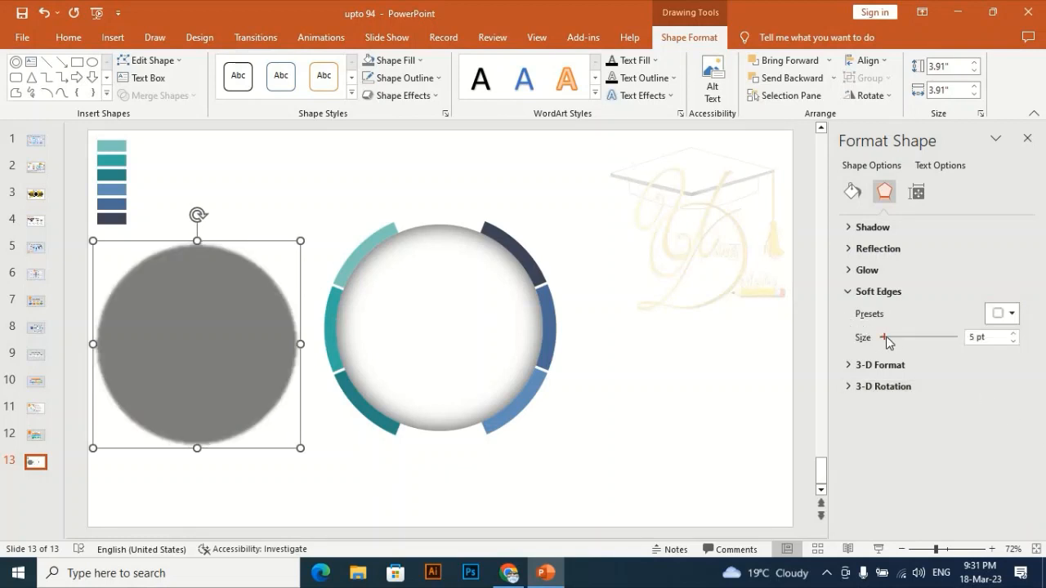
drag(886, 336, 897, 337)
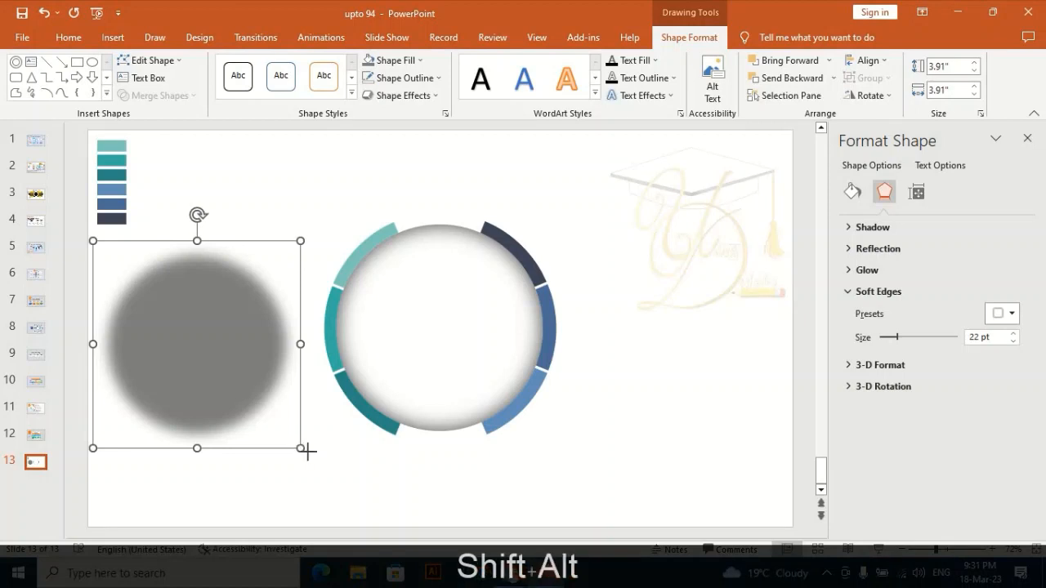
- Enlarge the blurred gray circle to about 4.71" over the ring's right half, and bring the white inner circle to the front
drag(301, 448, 342, 489)
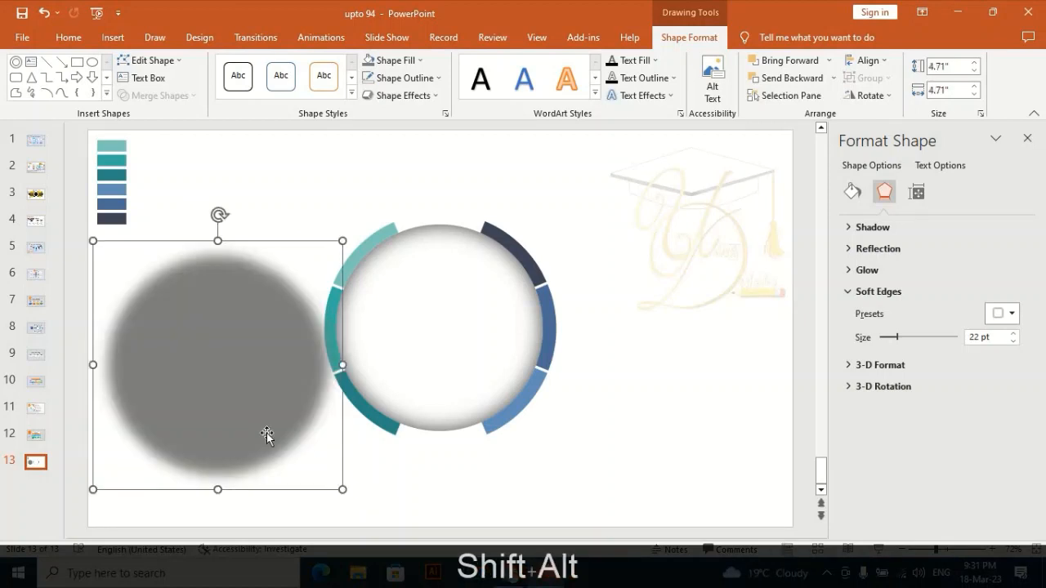
drag(238, 416, 576, 404)
click(427, 310)
right_click(432, 315)
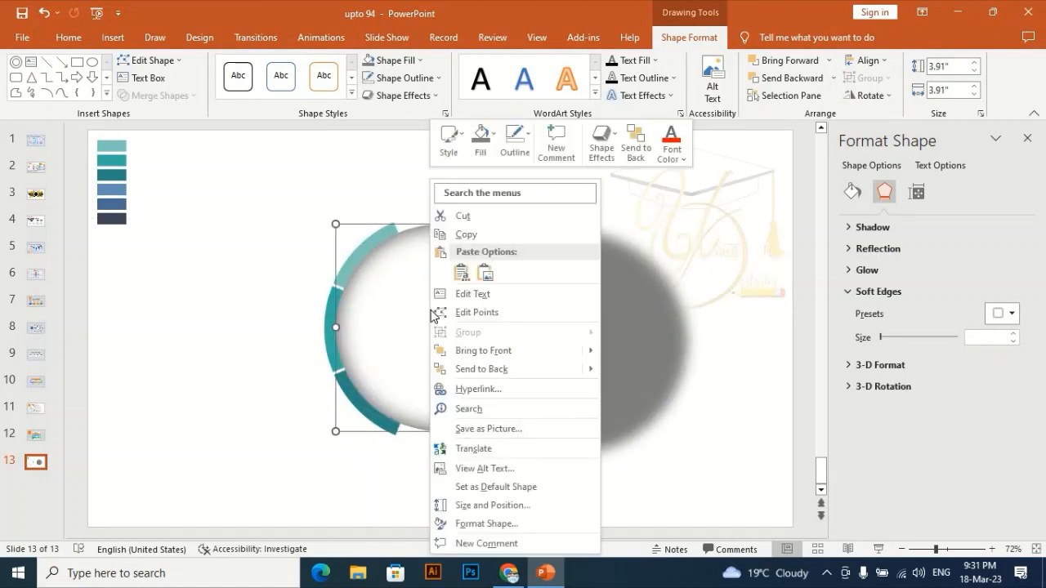
click(502, 350)
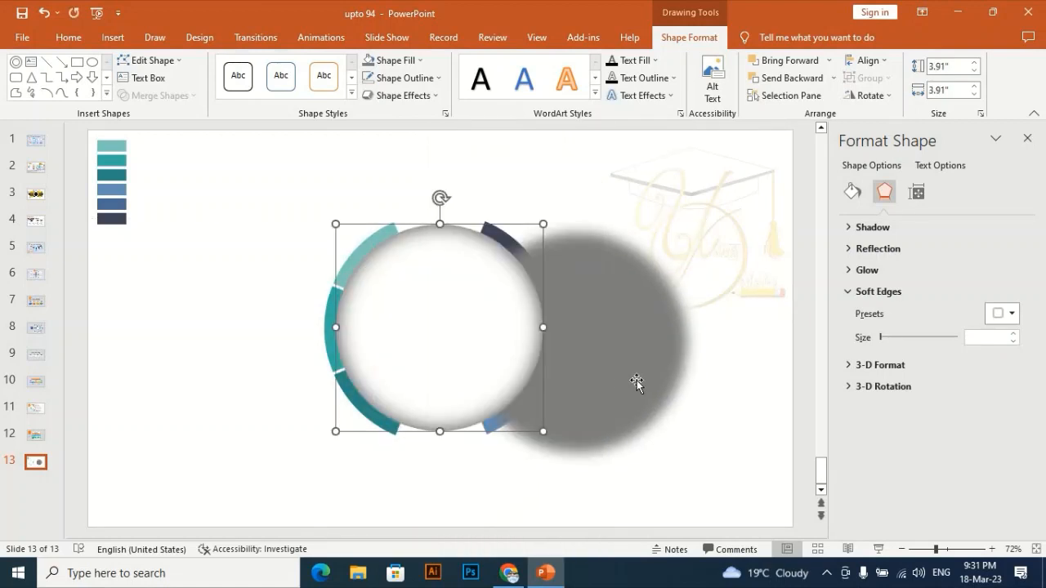
- Center the gray circle behind the white circle as a shadow and set its soft edge size to 34 pt
drag(639, 379, 507, 372)
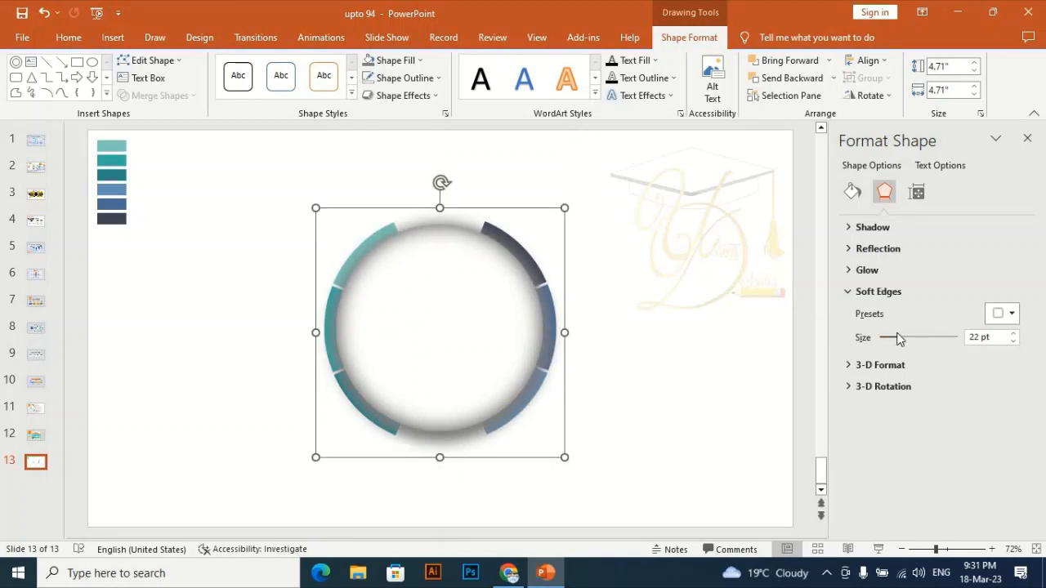
drag(899, 333, 906, 333)
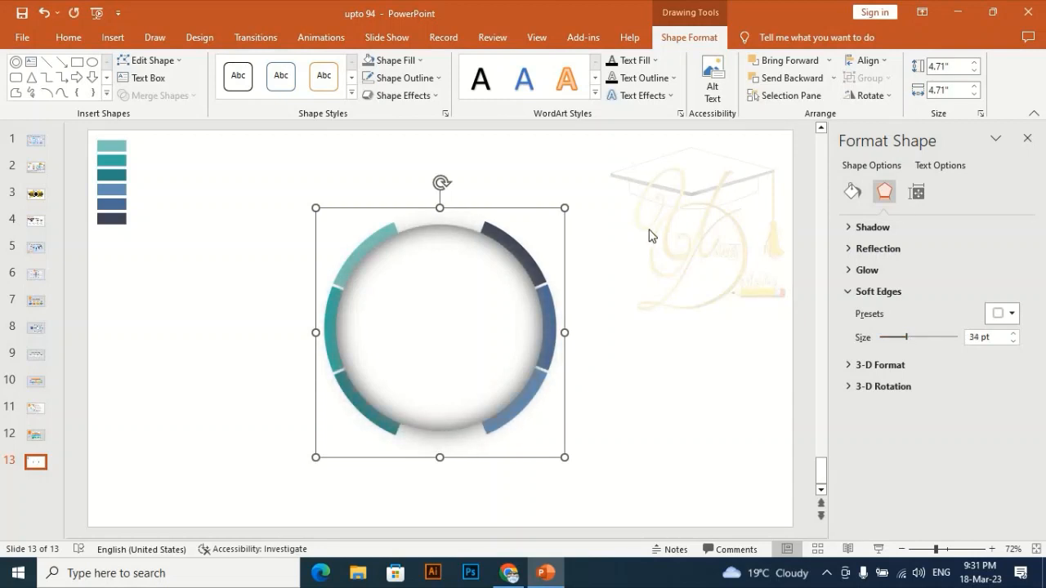
click(615, 291)
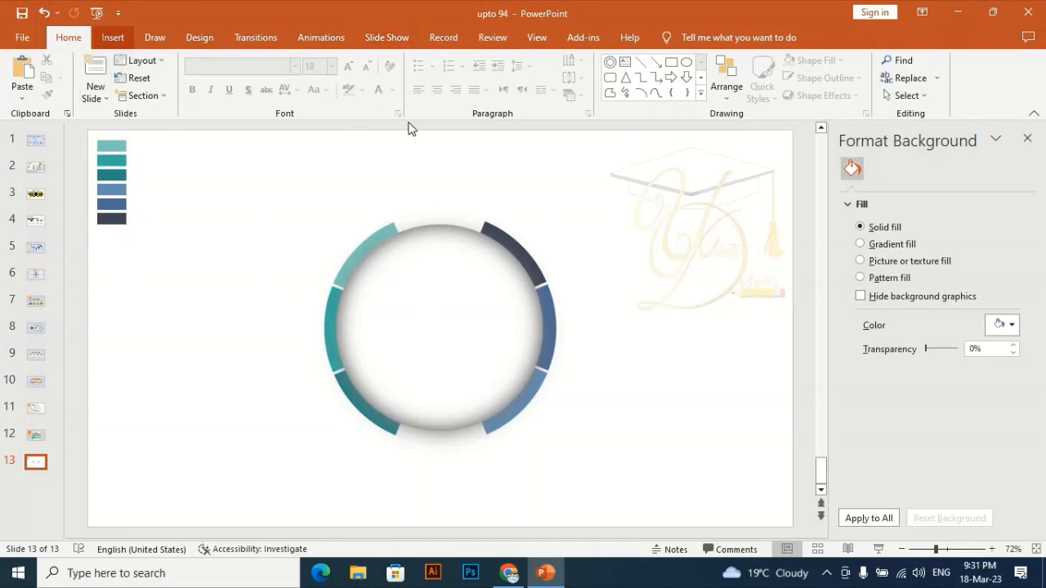
- Draw a new circle about 5.7" in diameter and position it centered horizontally over the ring
click(113, 37)
click(246, 78)
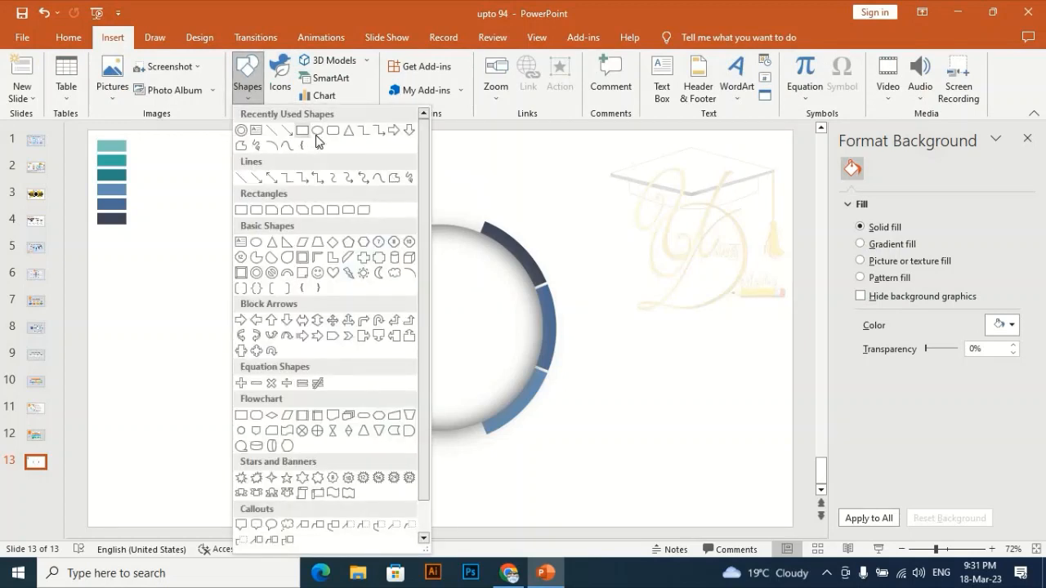
click(317, 131)
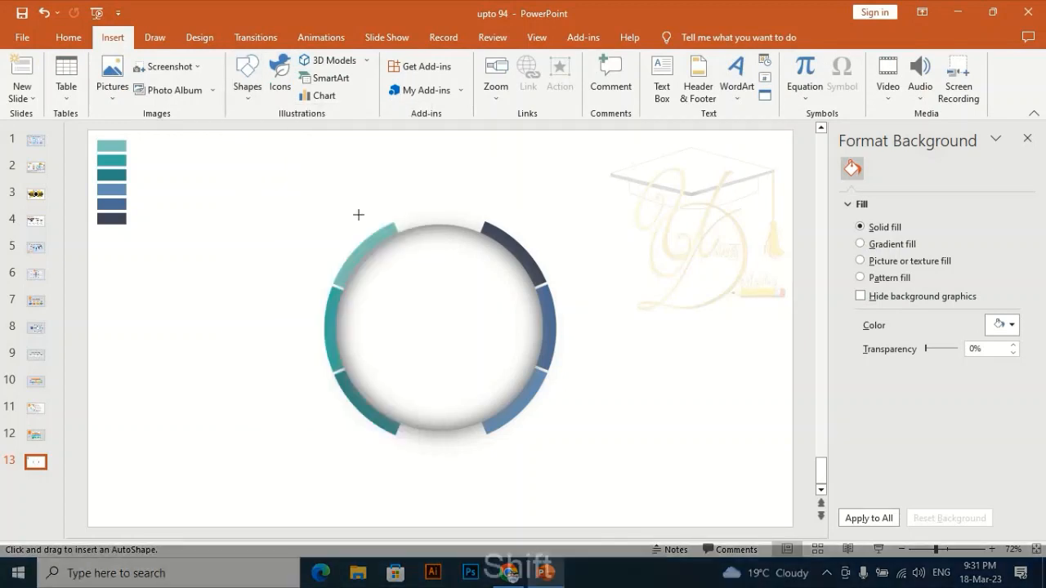
drag(357, 210, 520, 502)
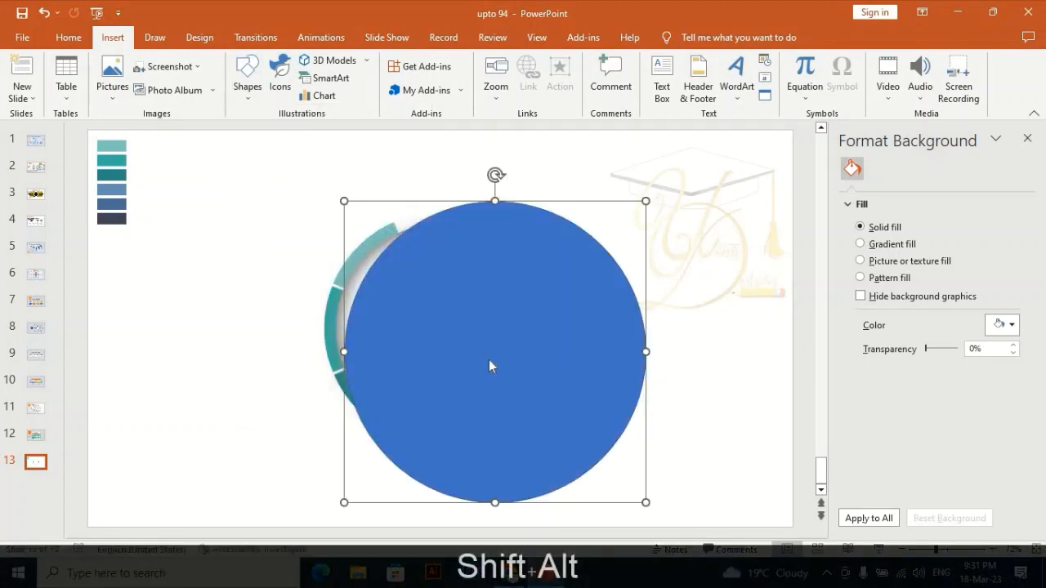
mouse_move(457, 341)
mouse_down()
mouse_move(434, 338)
mouse_move(444, 344)
mouse_up()
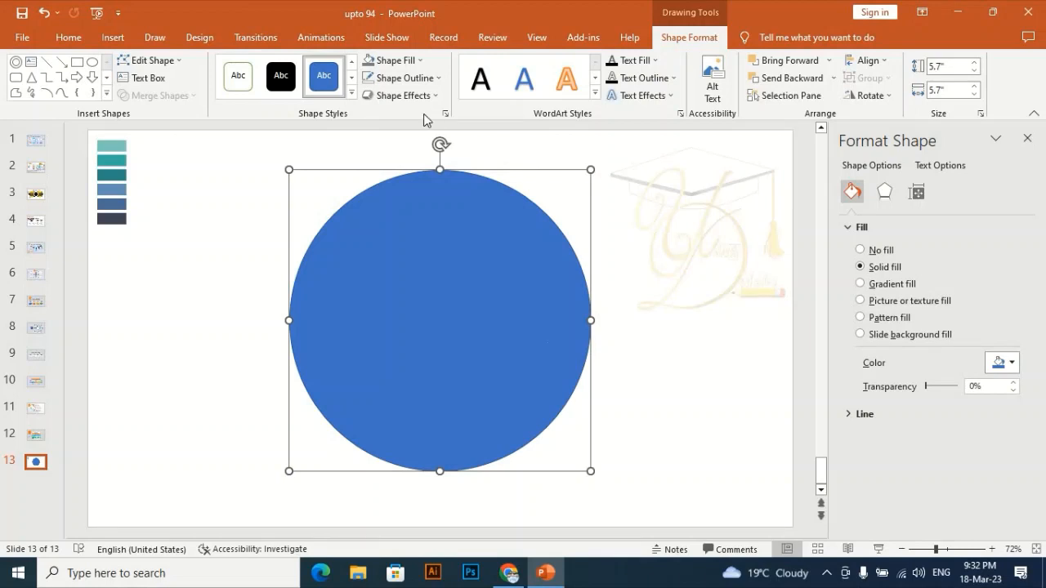
- Remove the large circle's fill and give it a Black, Text 1, Lighter 35% outline
click(405, 77)
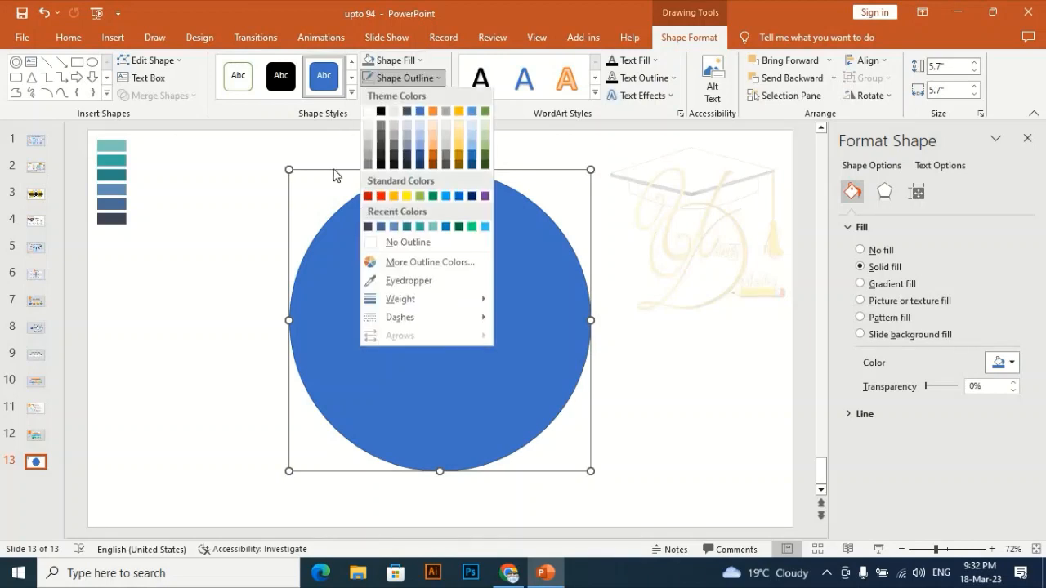
click(401, 244)
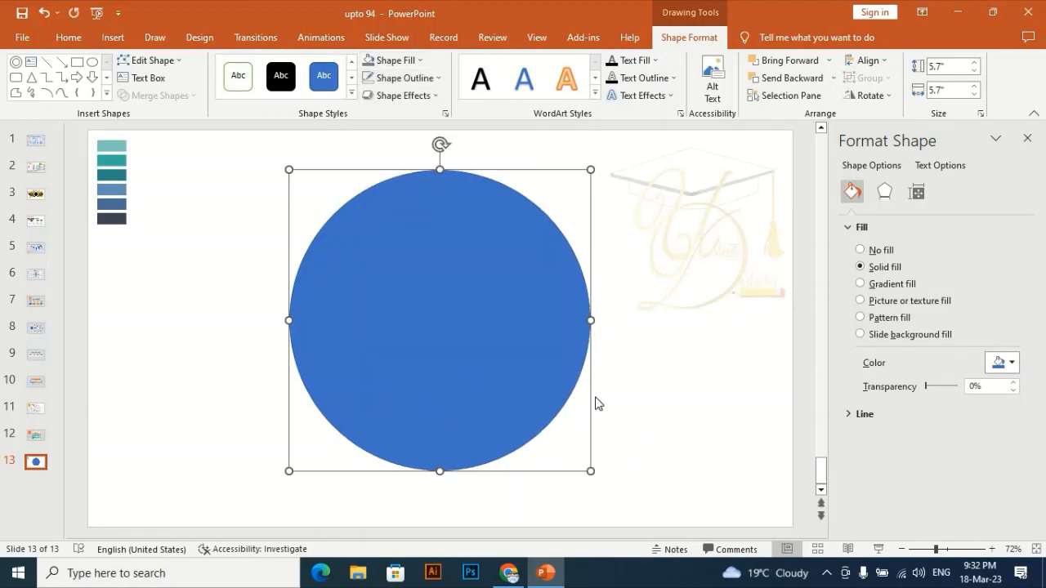
click(409, 70)
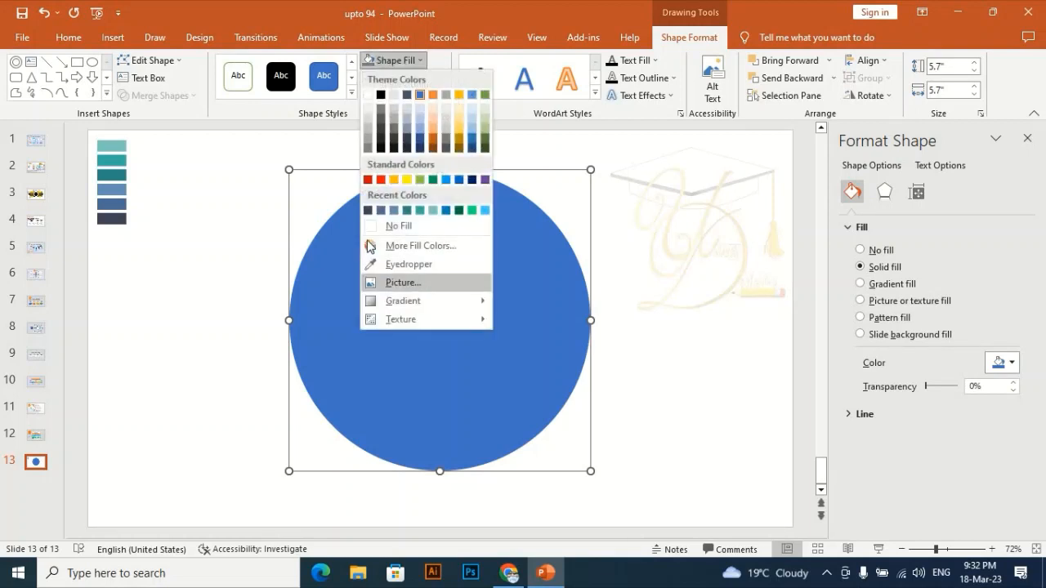
click(374, 226)
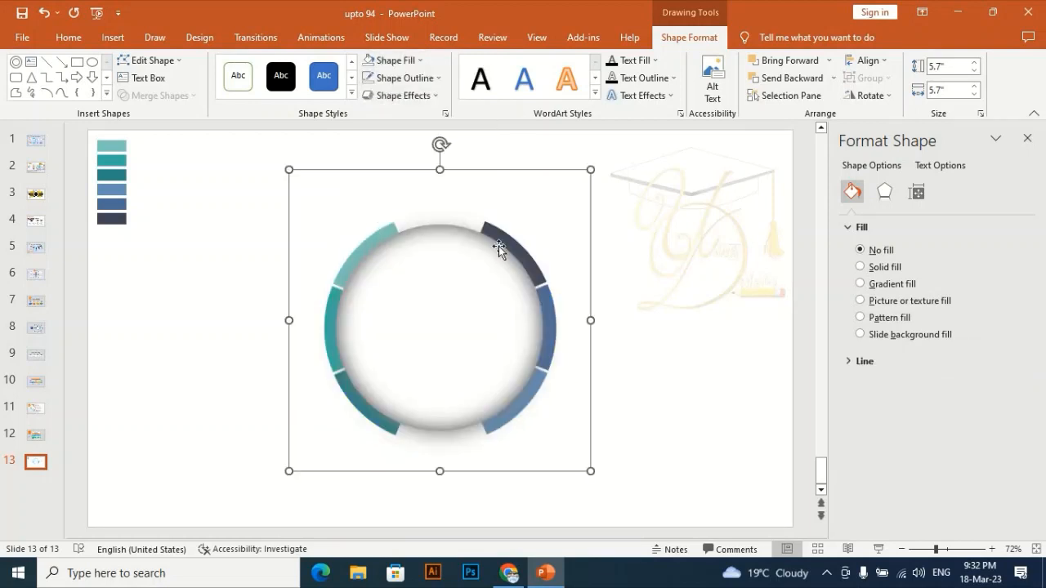
click(431, 77)
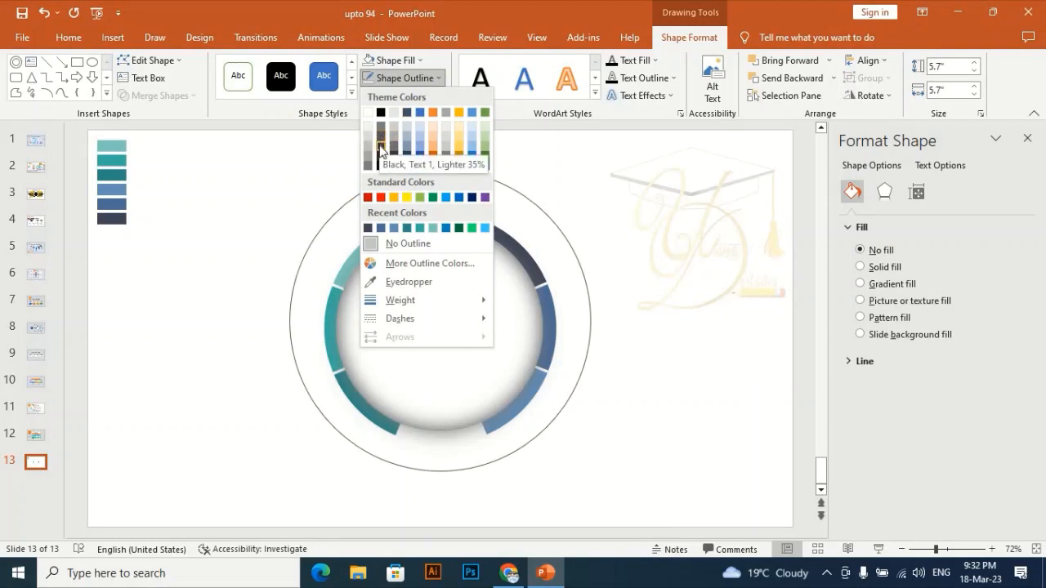
click(385, 141)
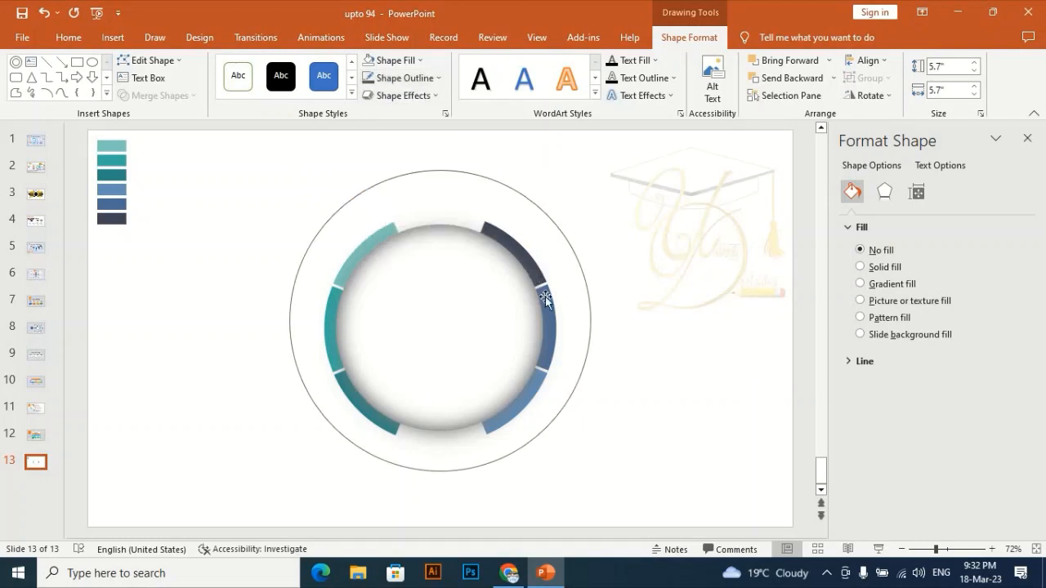
- Shrink the outlined circle to about 5.1" and move it so it evenly surrounds the colored ring
key(shift+alt)
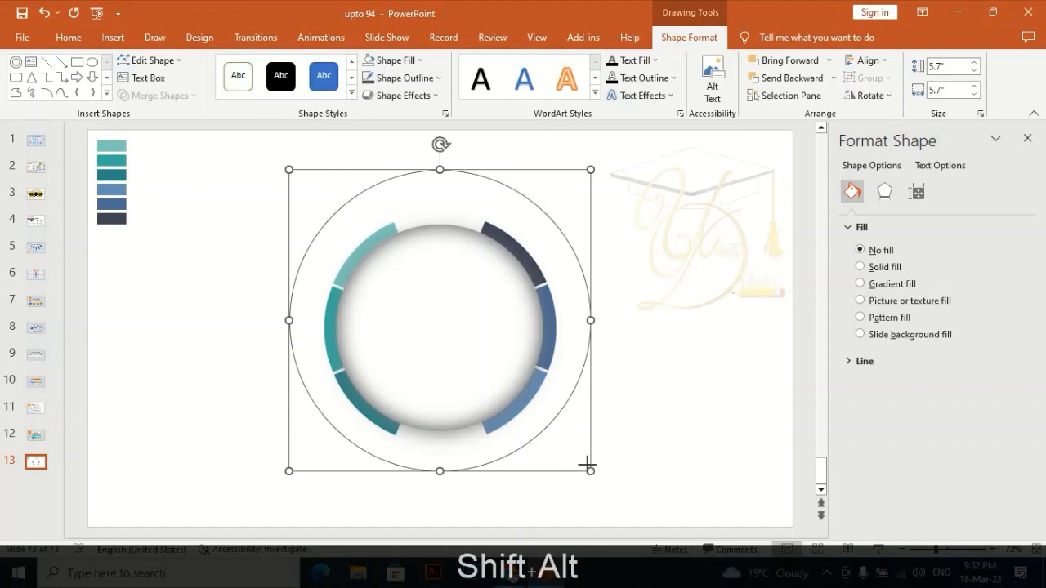
drag(587, 465, 556, 427)
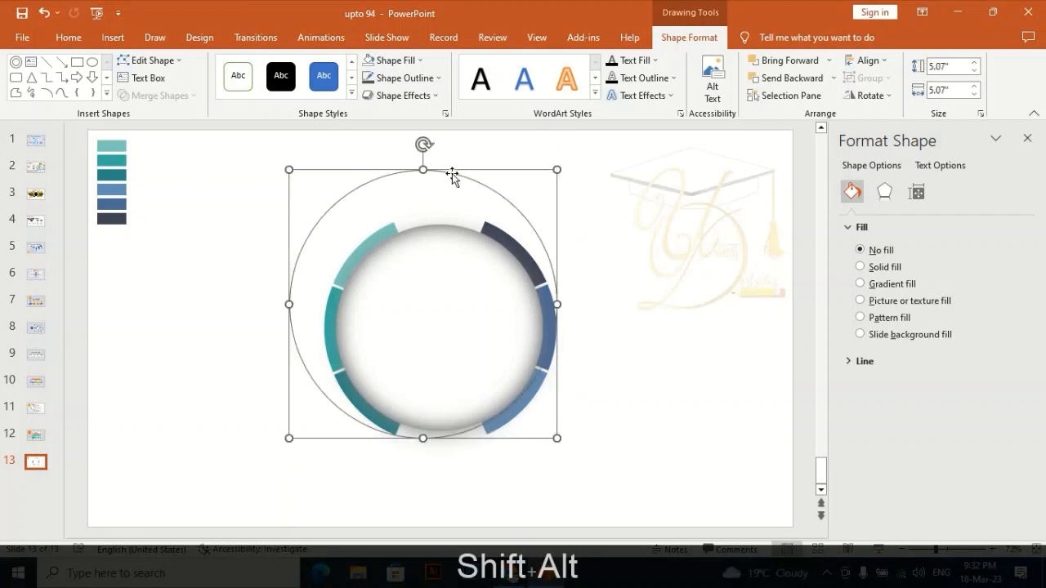
drag(452, 176, 467, 197)
key(shift+alt)
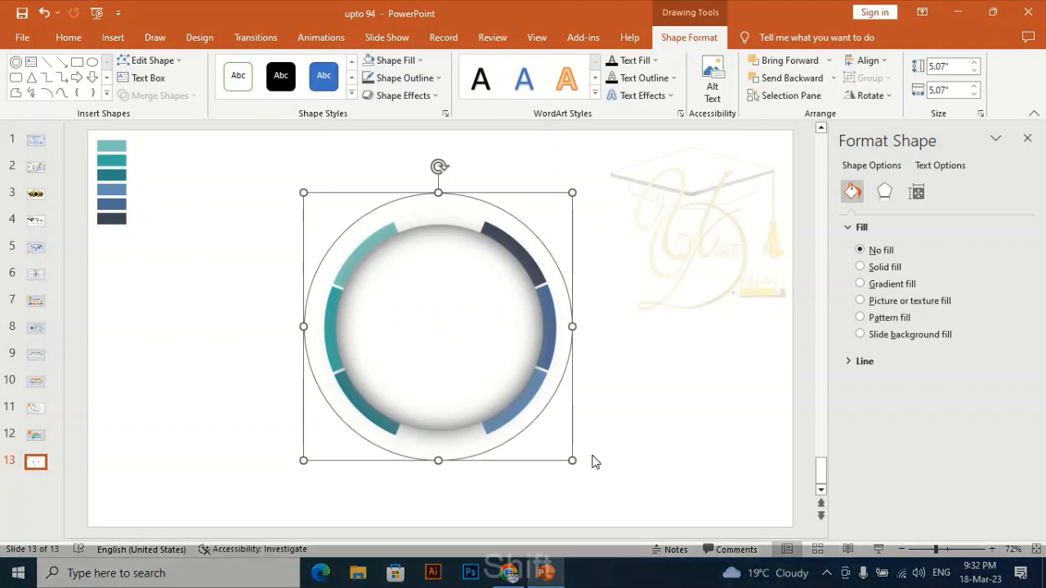
drag(572, 459, 572, 458)
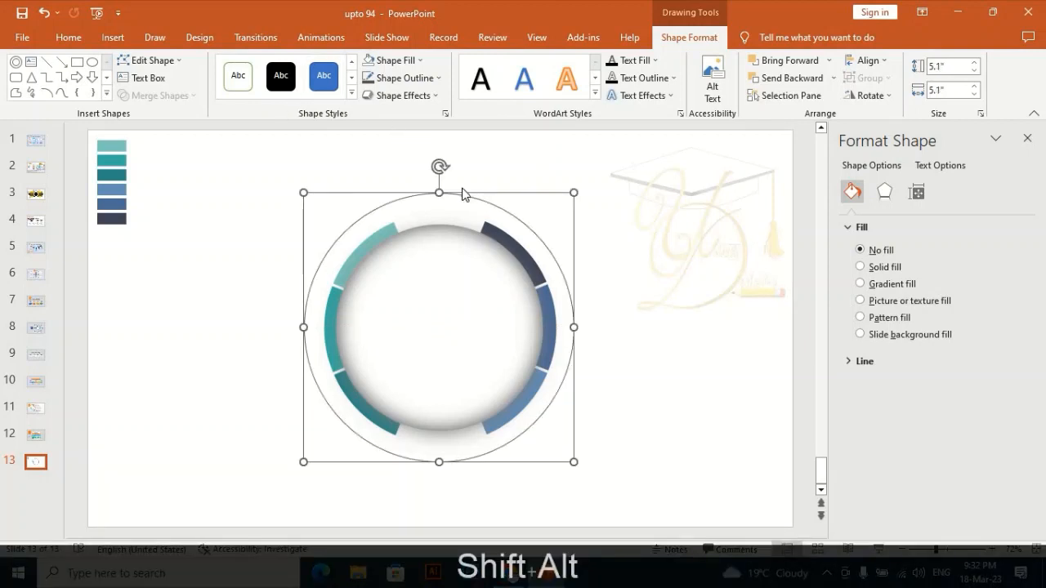
- Align the outlined circle to the slide's center and middle
click(867, 60)
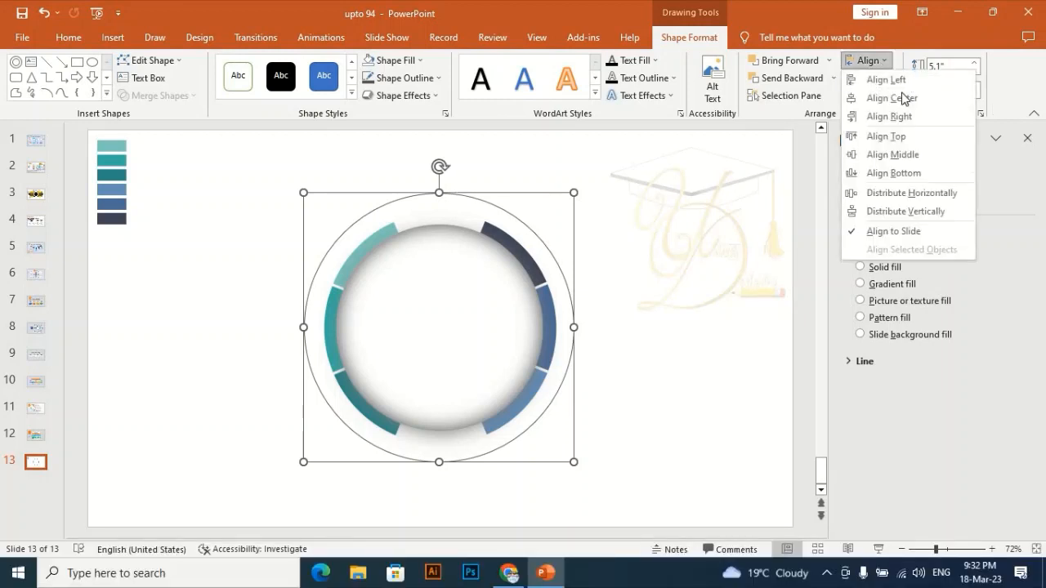
click(903, 98)
click(873, 62)
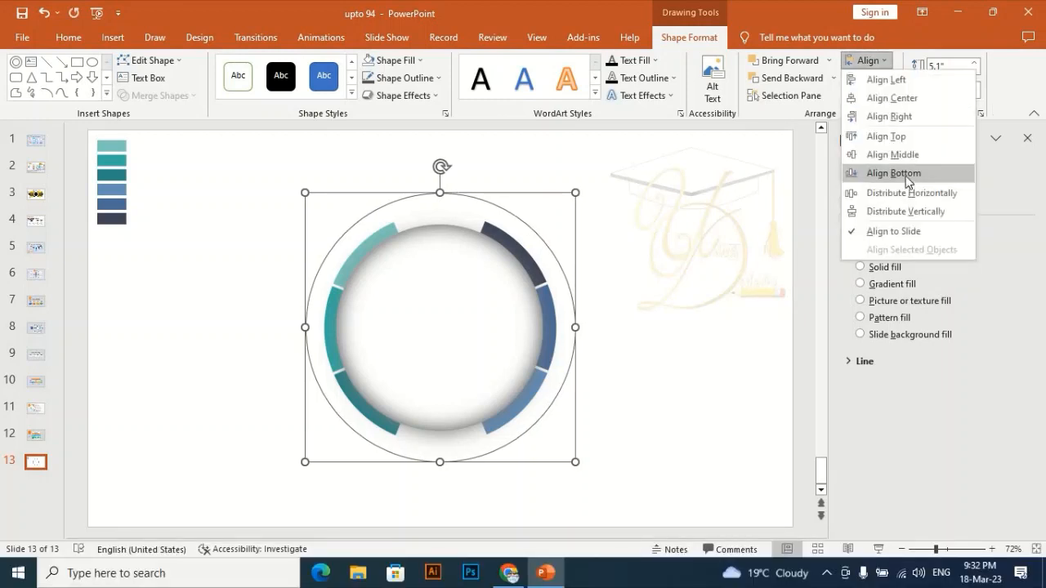
- Try a light gray fill on the outlined circle, and set it back to no fill
click(411, 62)
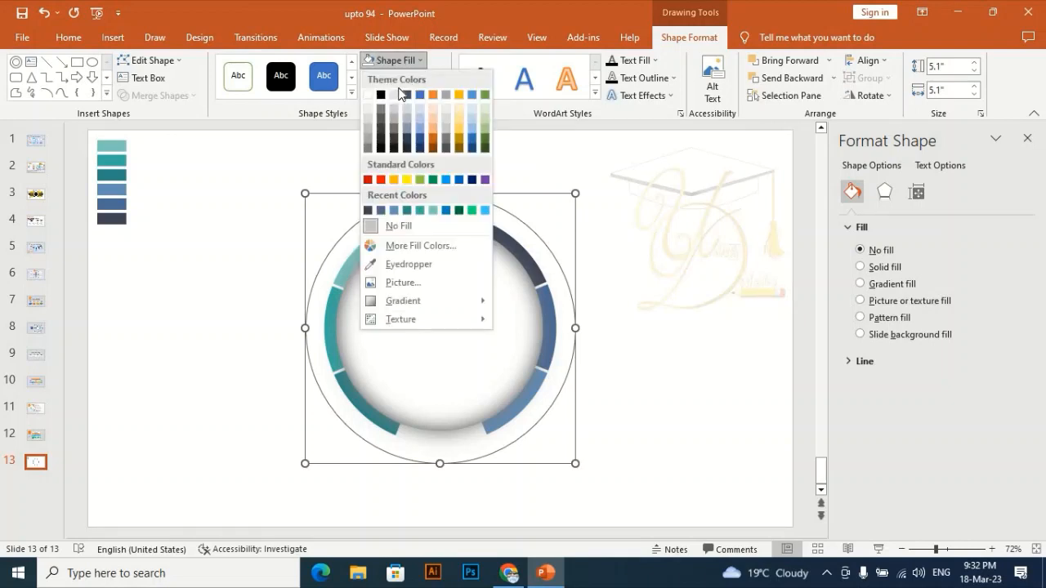
click(368, 121)
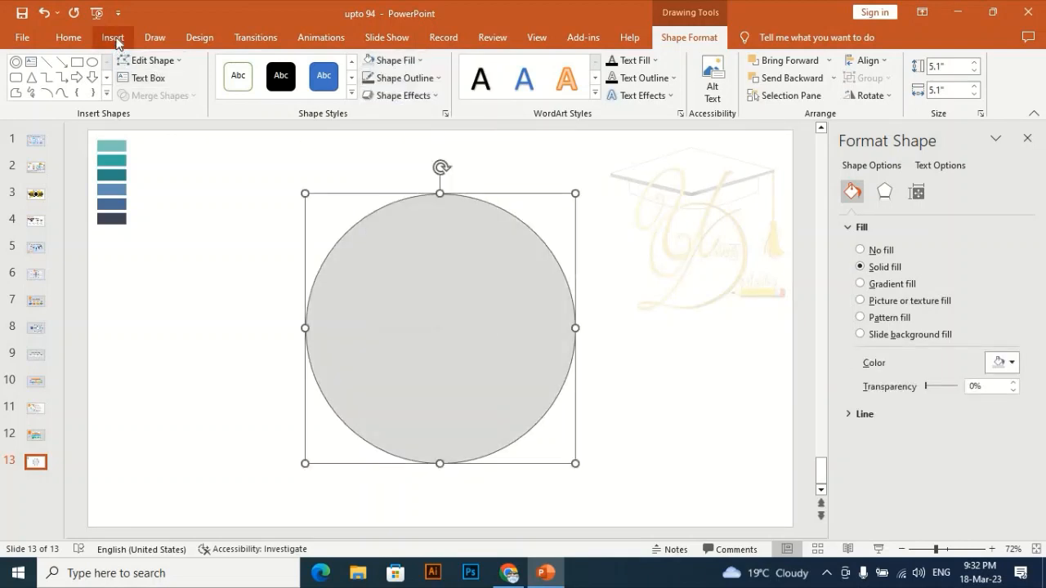
click(113, 37)
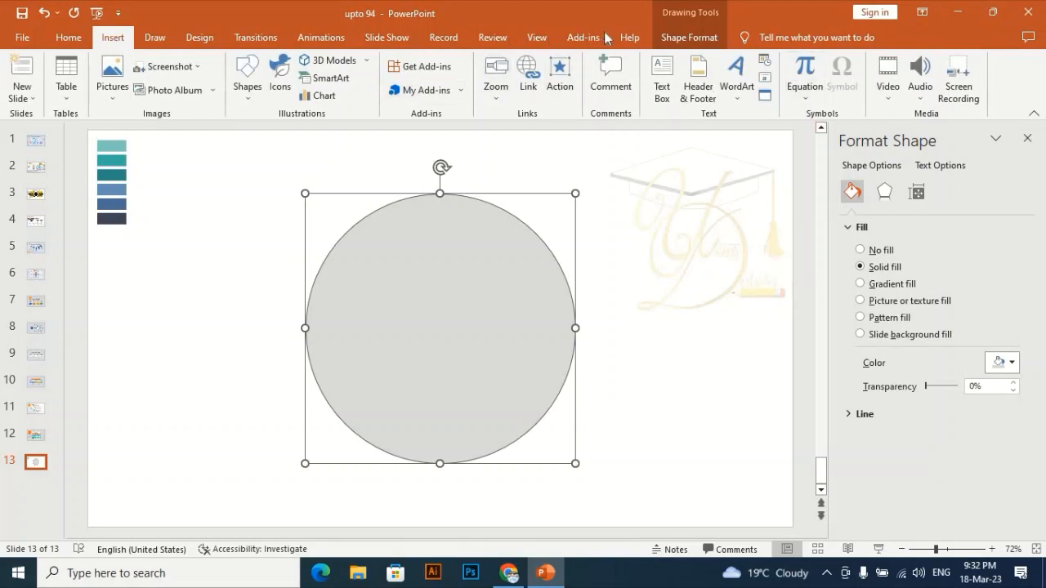
click(689, 37)
click(396, 60)
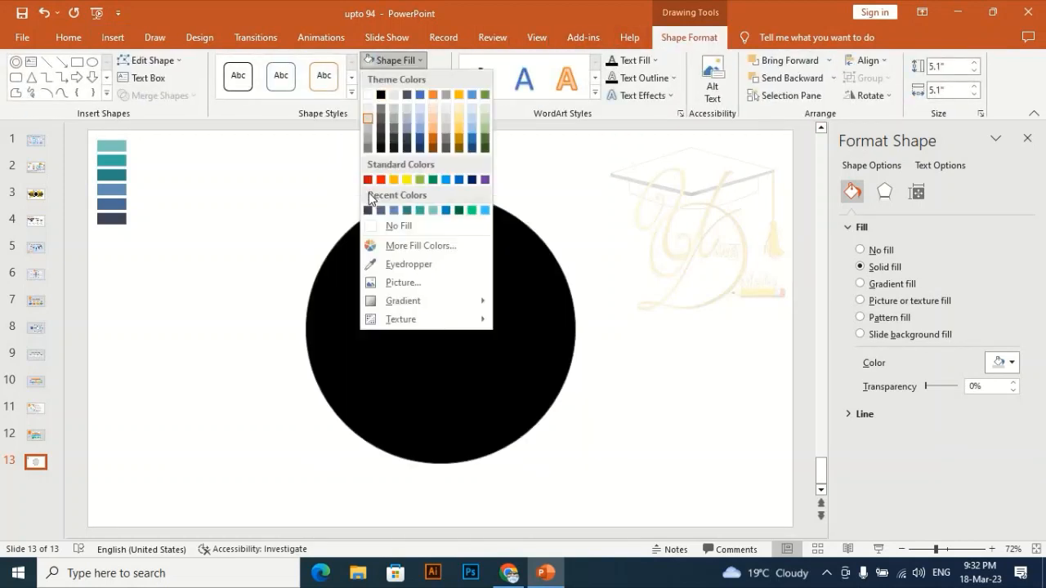
click(374, 226)
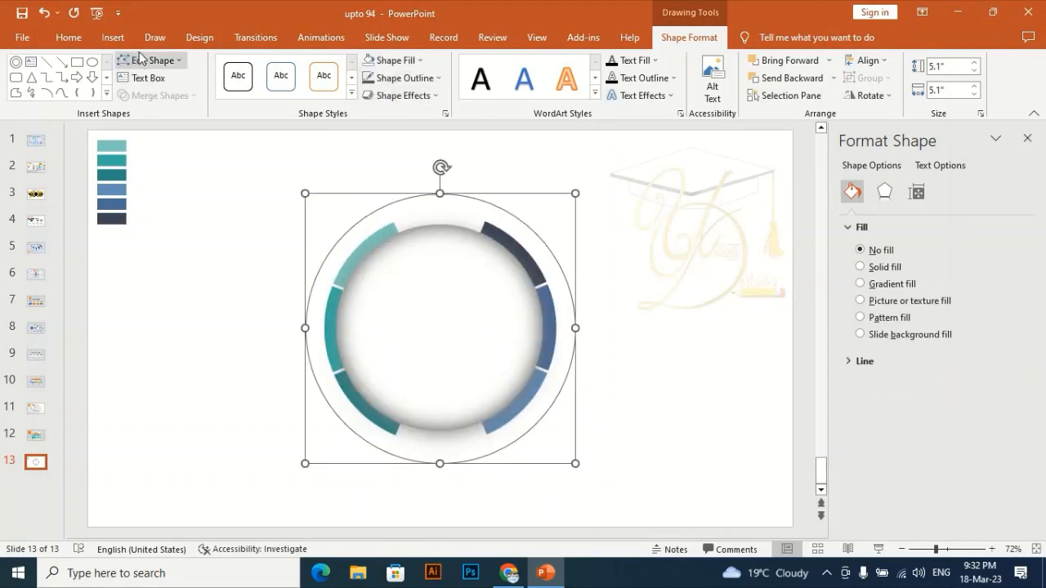
- Draw a vertical rectangle about 6.4" tall over the middle of the circles, spanning the gap between the colored ring halves
click(113, 37)
click(246, 78)
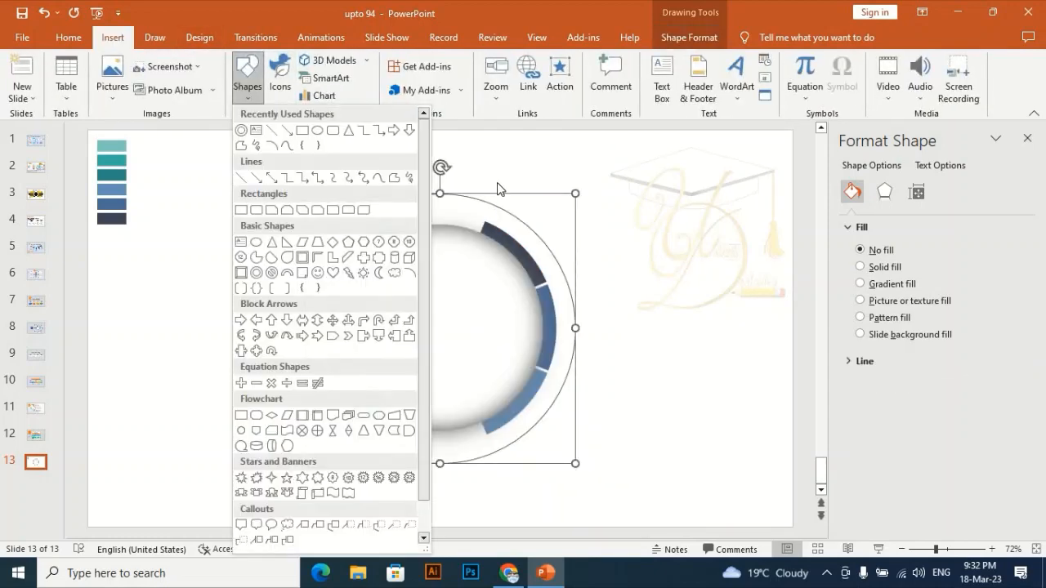
click(309, 137)
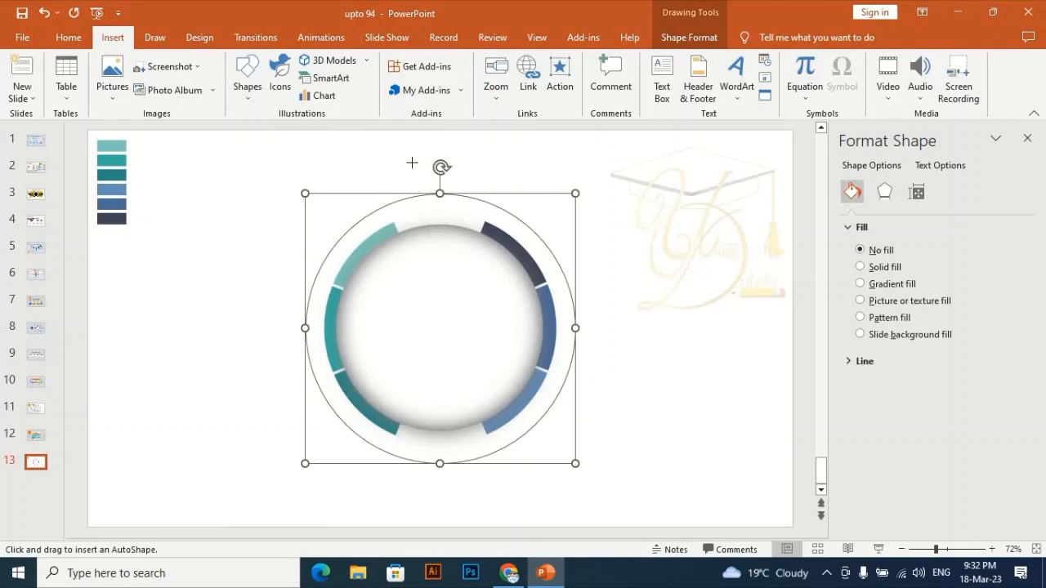
drag(398, 156, 481, 493)
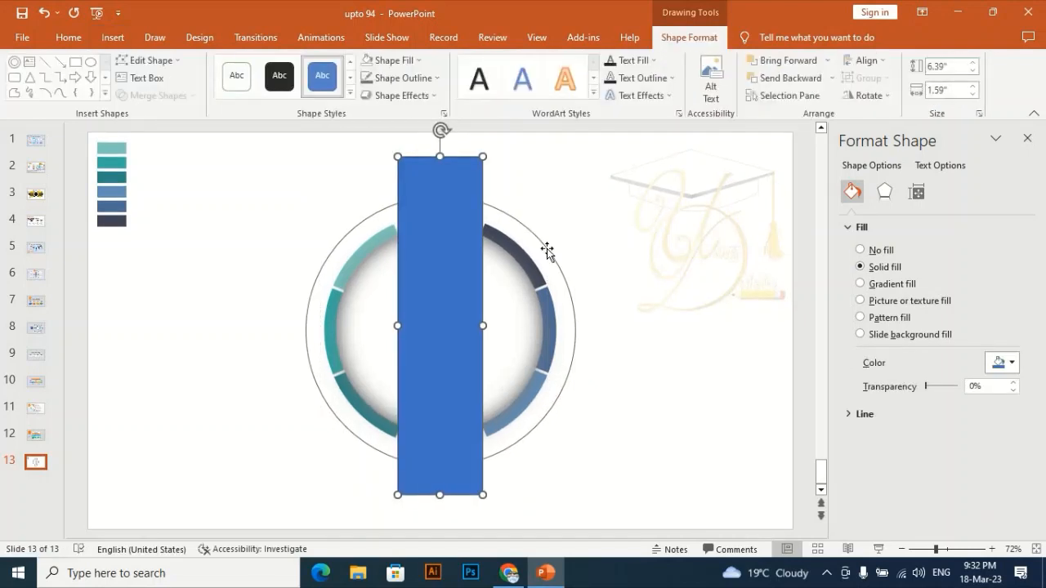
- Fill the outlined circle with gray and merge it with the vertical rectangle using Union
click(395, 61)
click(372, 135)
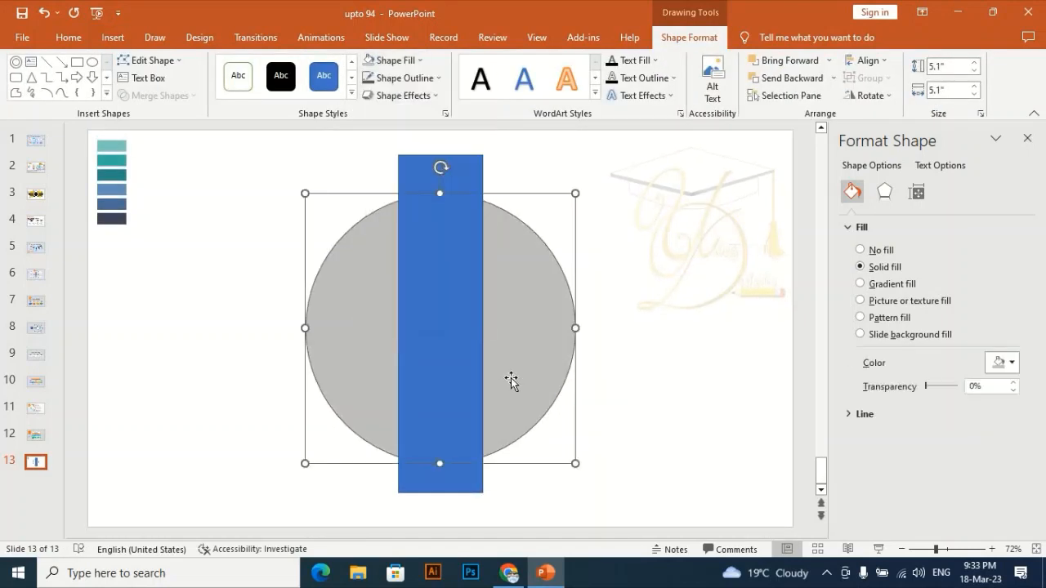
shift+click(455, 343)
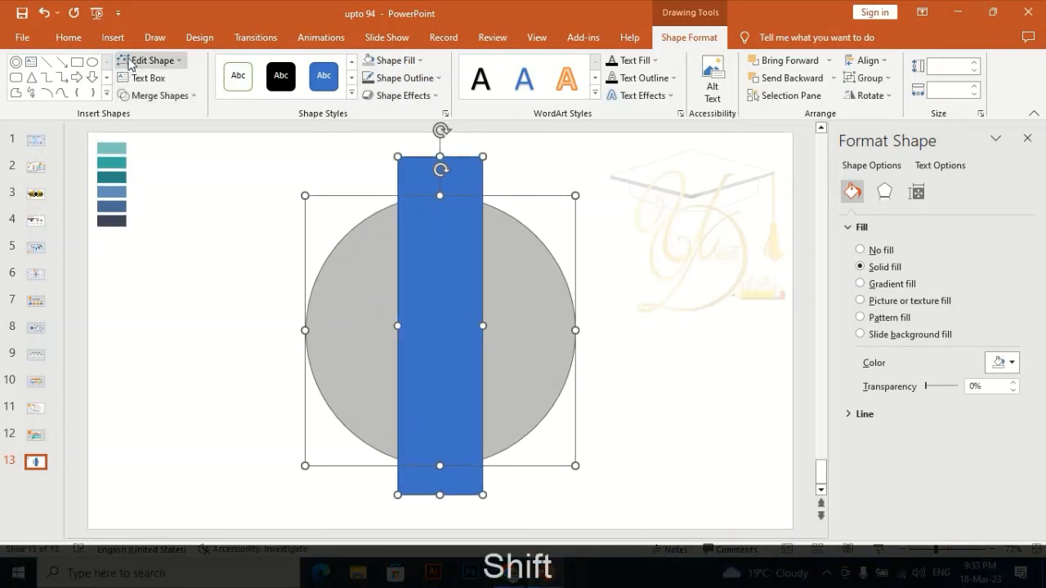
click(159, 96)
click(155, 114)
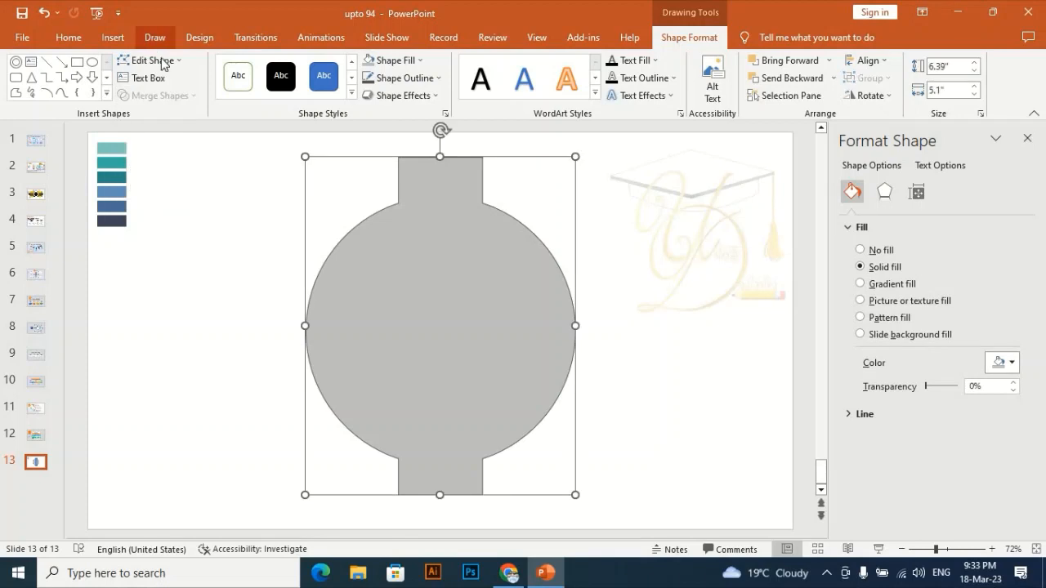
- Remove the merged shape's fill and start editing its points
click(165, 62)
click(192, 17)
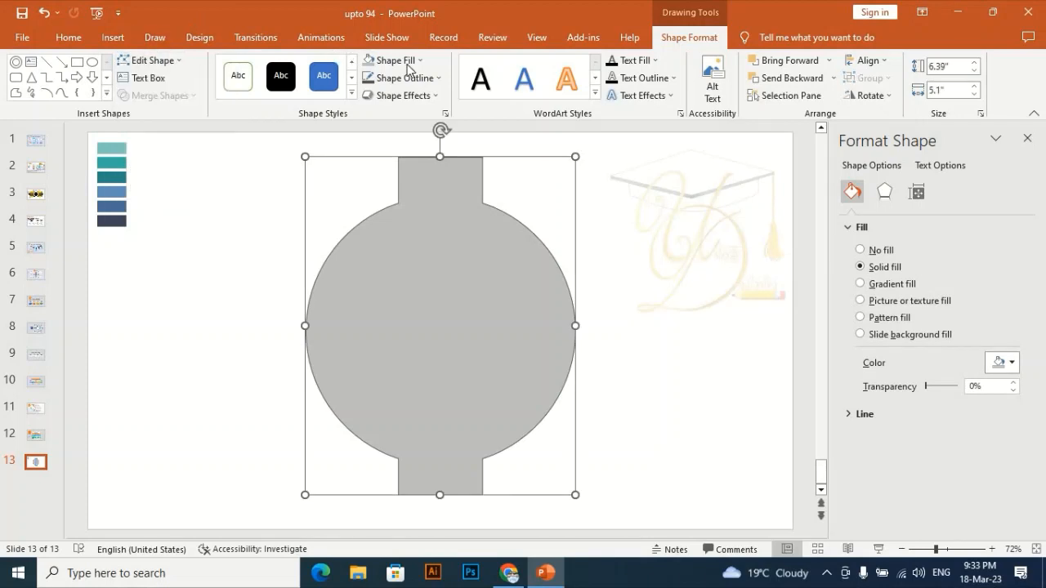
click(399, 60)
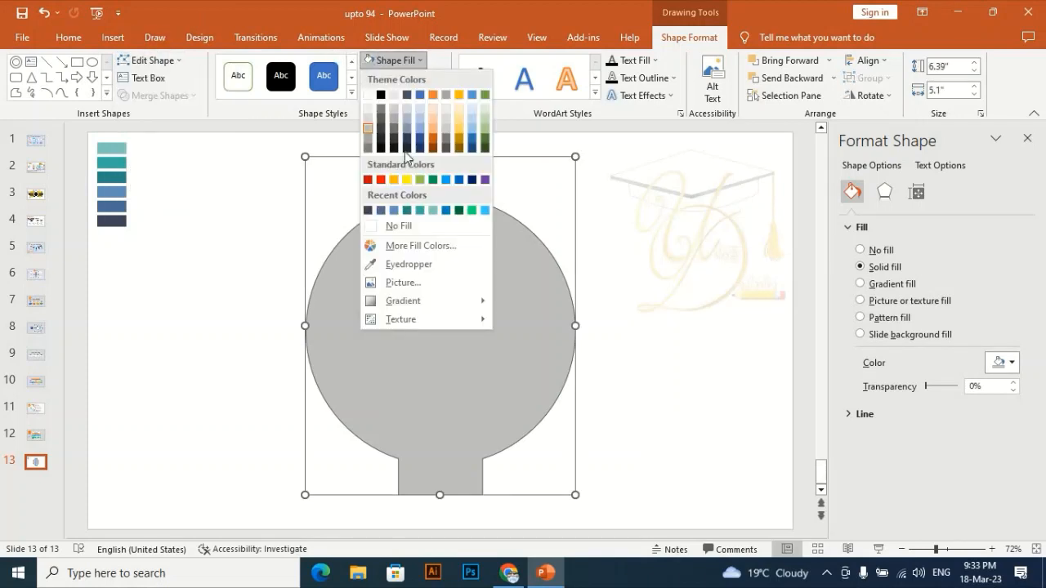
click(381, 226)
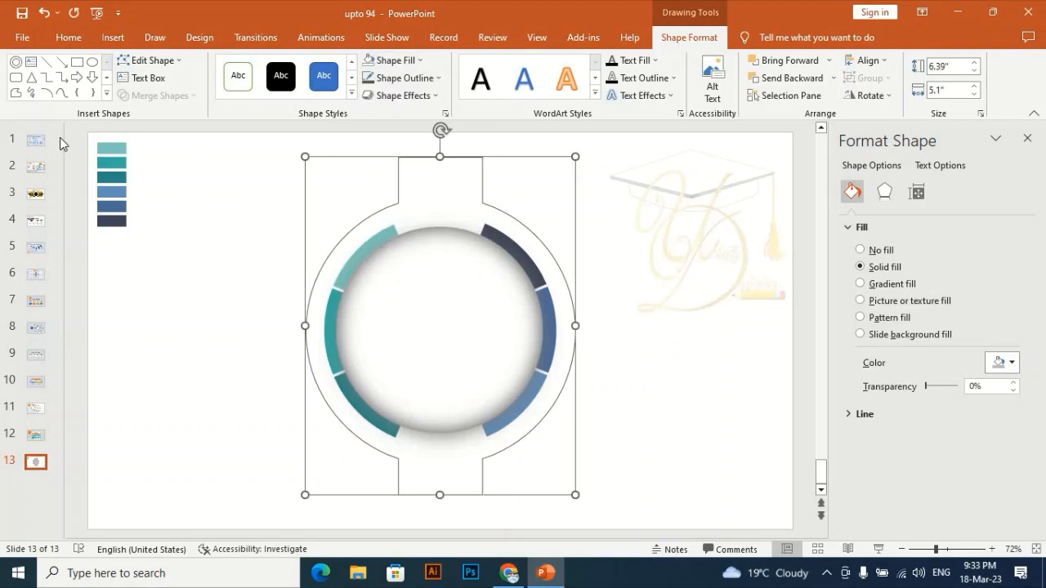
click(147, 61)
click(152, 96)
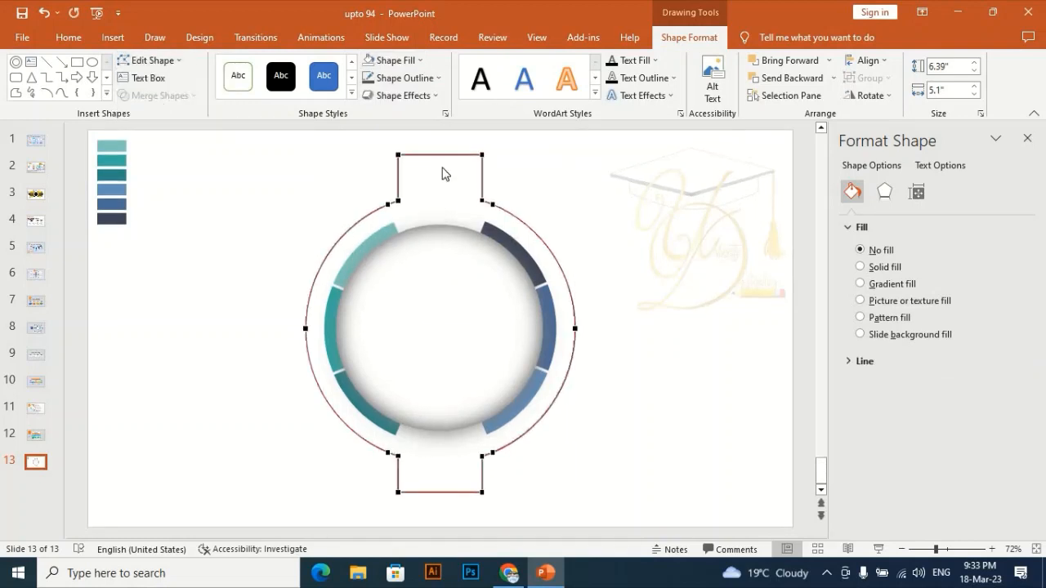
- Try deleting the upper-left corner point of the outline's top tab, and undo the deletion
right_click(399, 154)
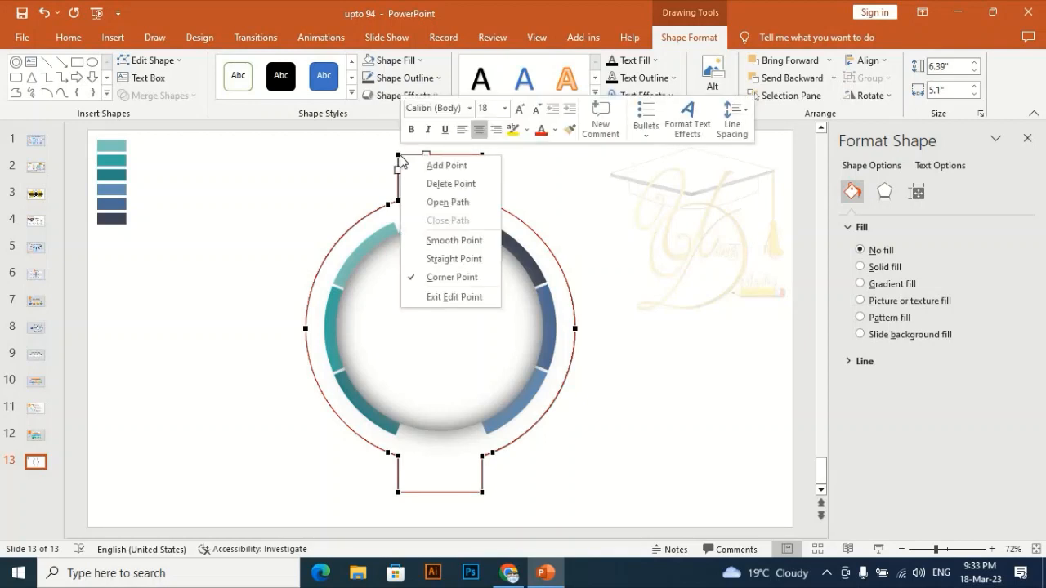
click(447, 188)
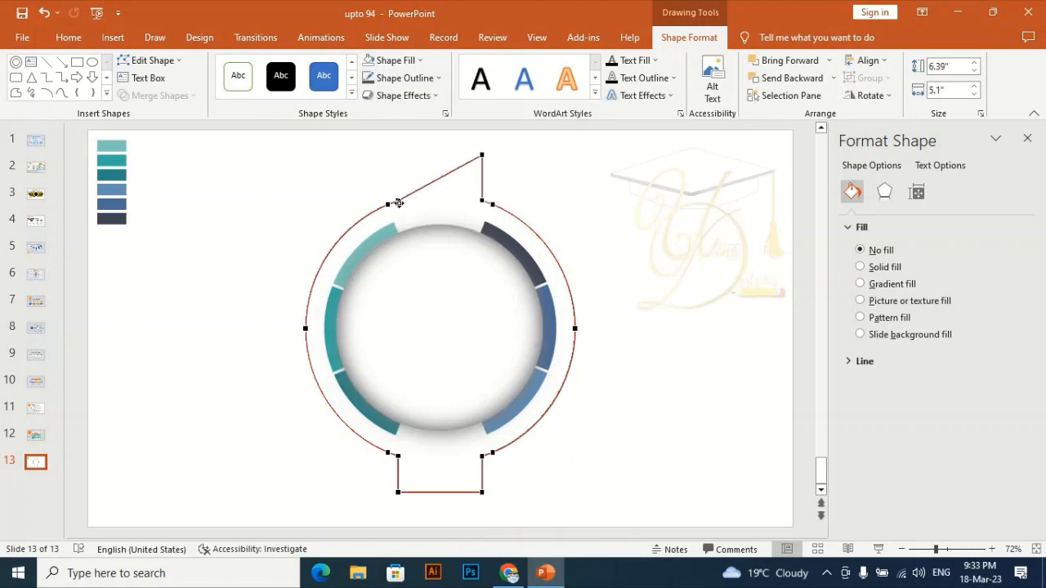
key(ctrl+z)
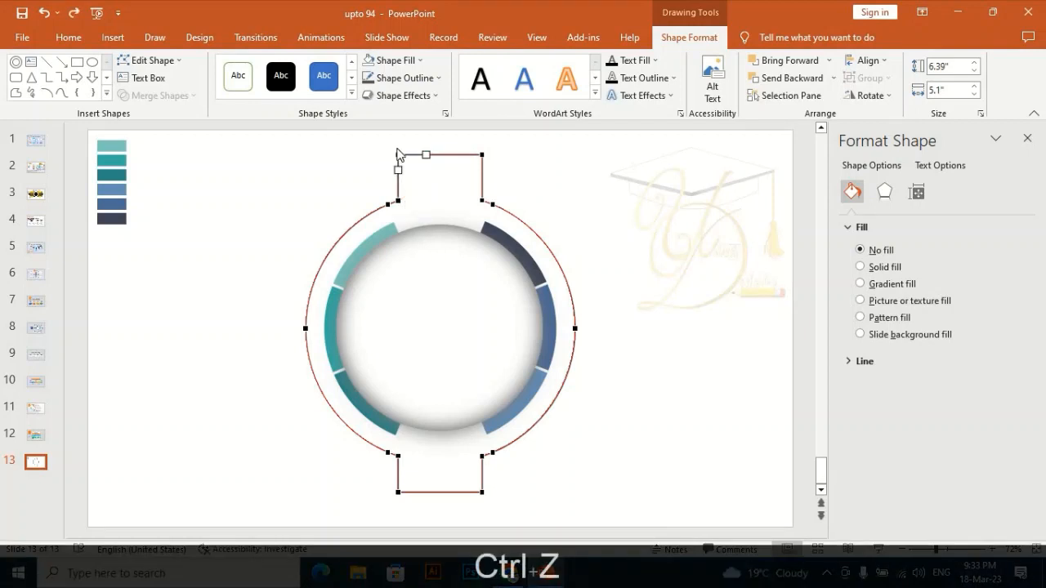
- Open the path at the top tab's upper-left corner and delete the two resulting end points
right_click(399, 156)
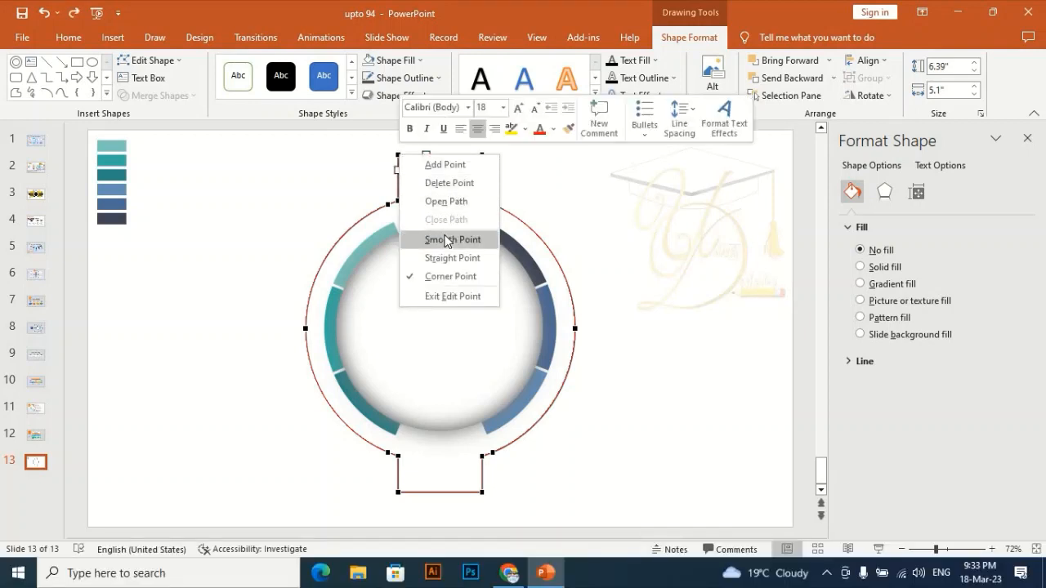
click(453, 204)
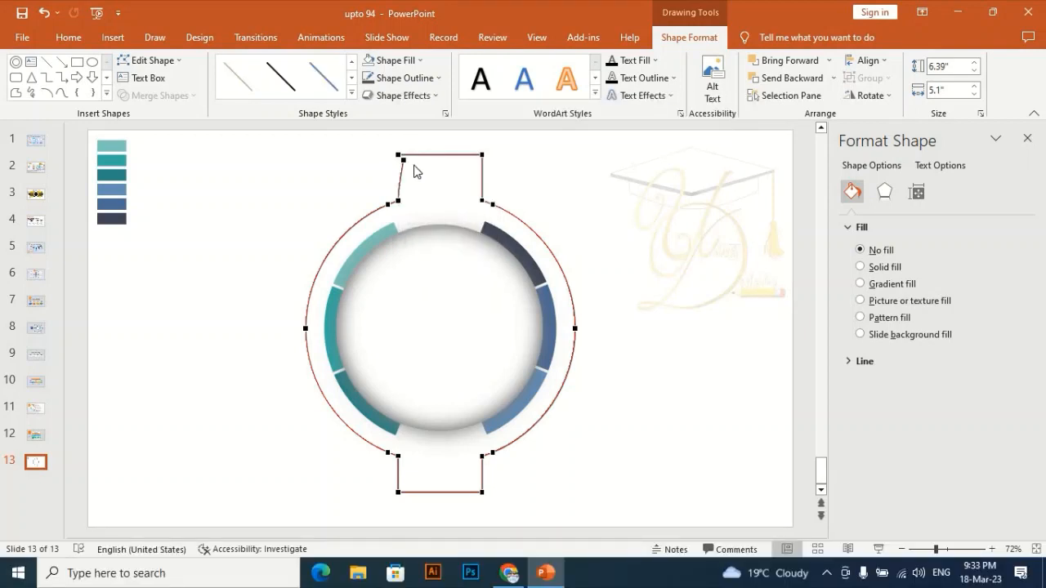
right_click(404, 161)
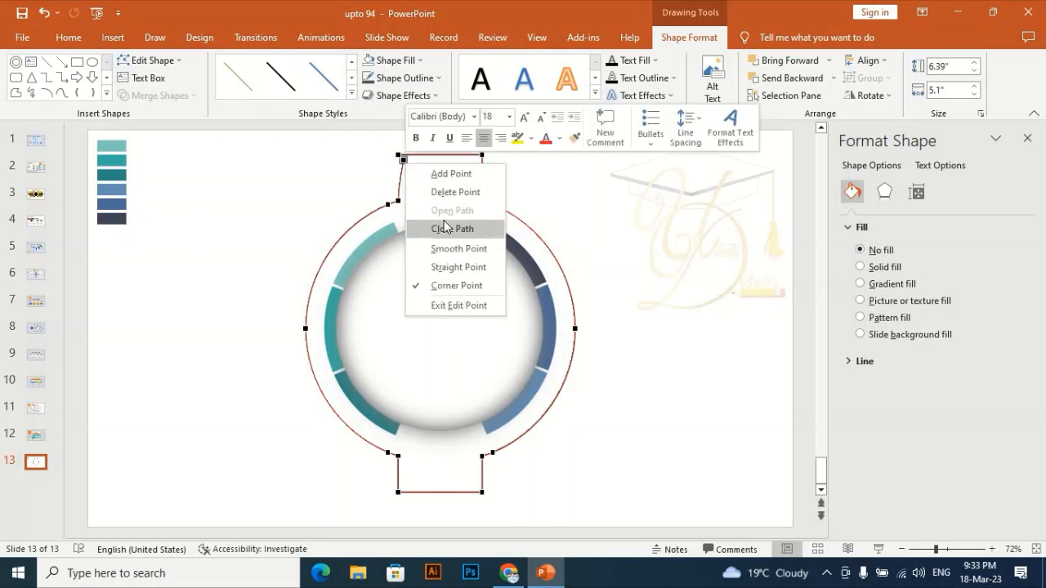
click(451, 192)
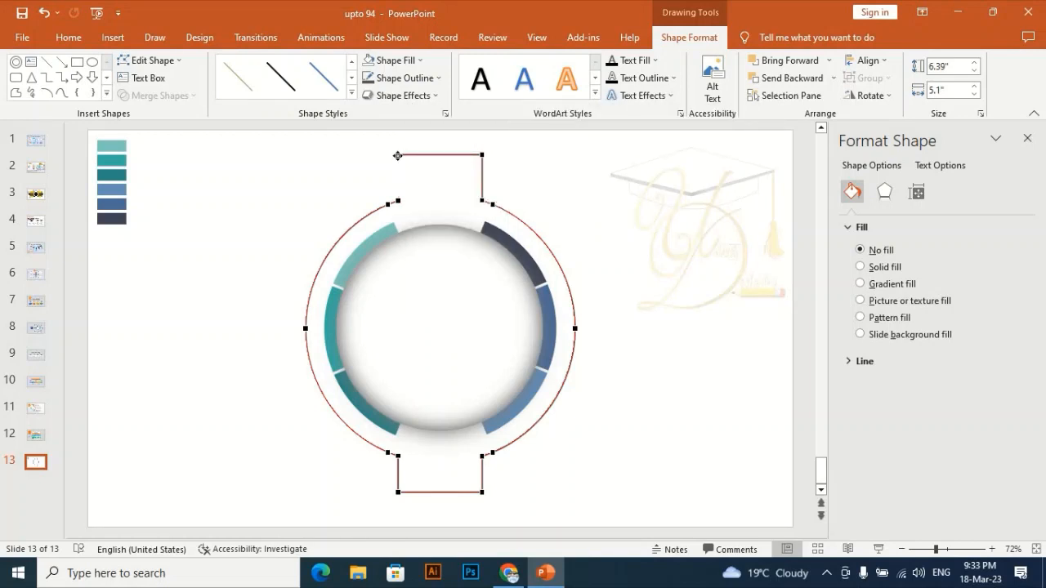
right_click(398, 156)
click(466, 192)
- Delete the two remaining points on the right side of the outline's top tab
right_click(396, 492)
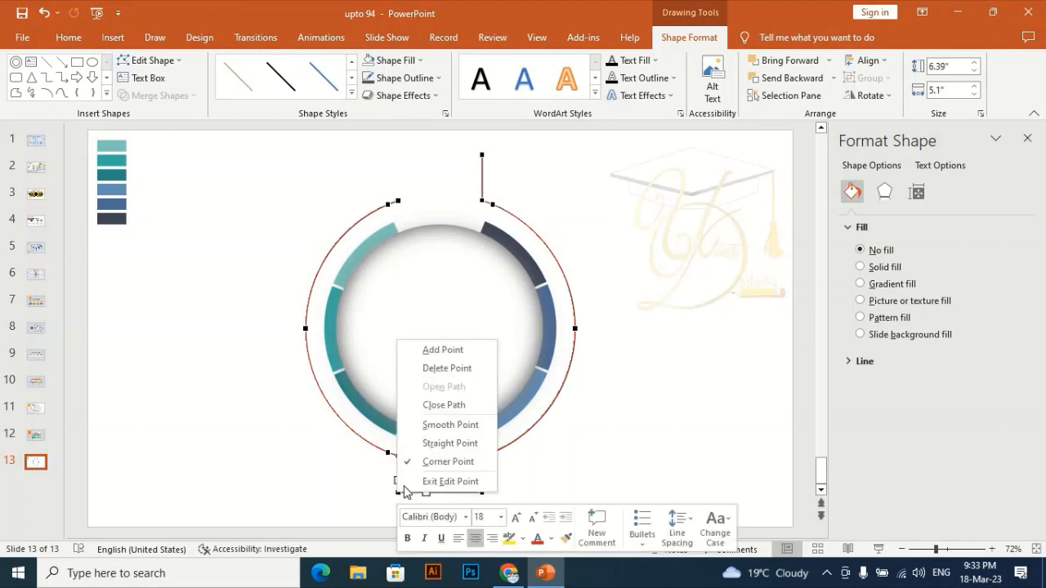
click(584, 413)
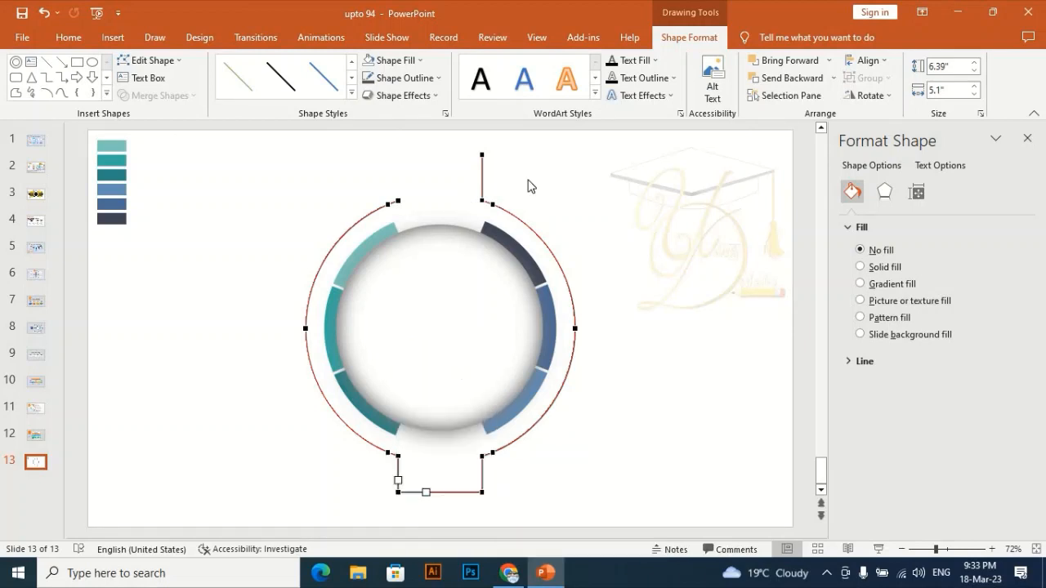
right_click(482, 155)
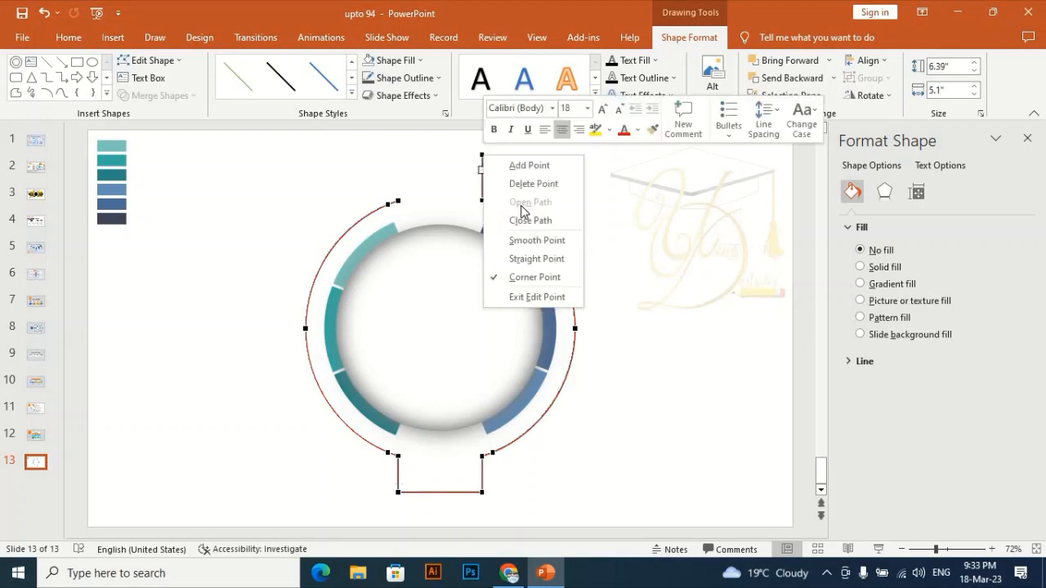
click(527, 184)
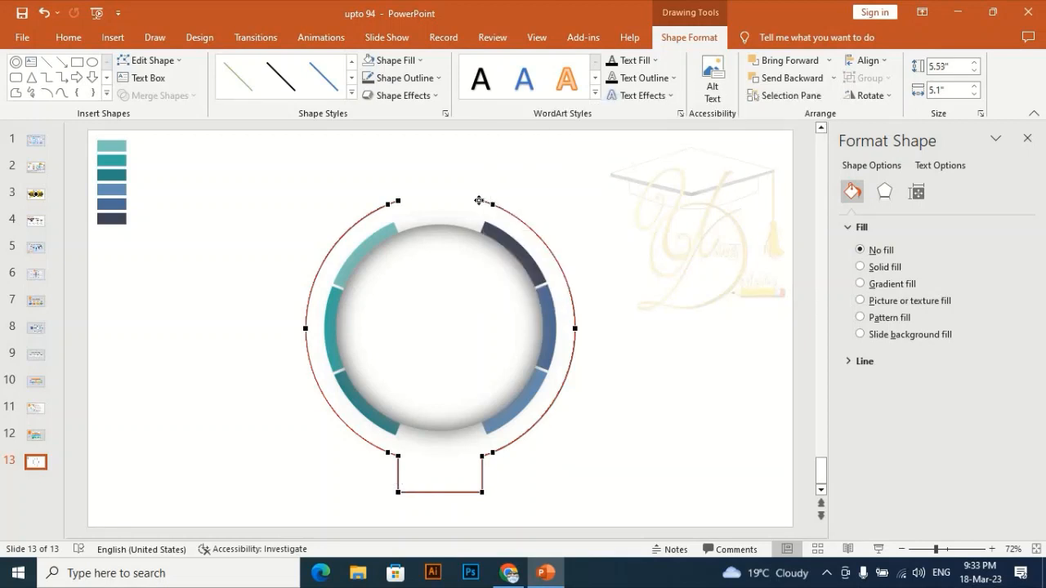
right_click(479, 200)
click(527, 231)
- Delete the upper and middle points of the outline's right-hand arc
right_click(495, 203)
click(529, 233)
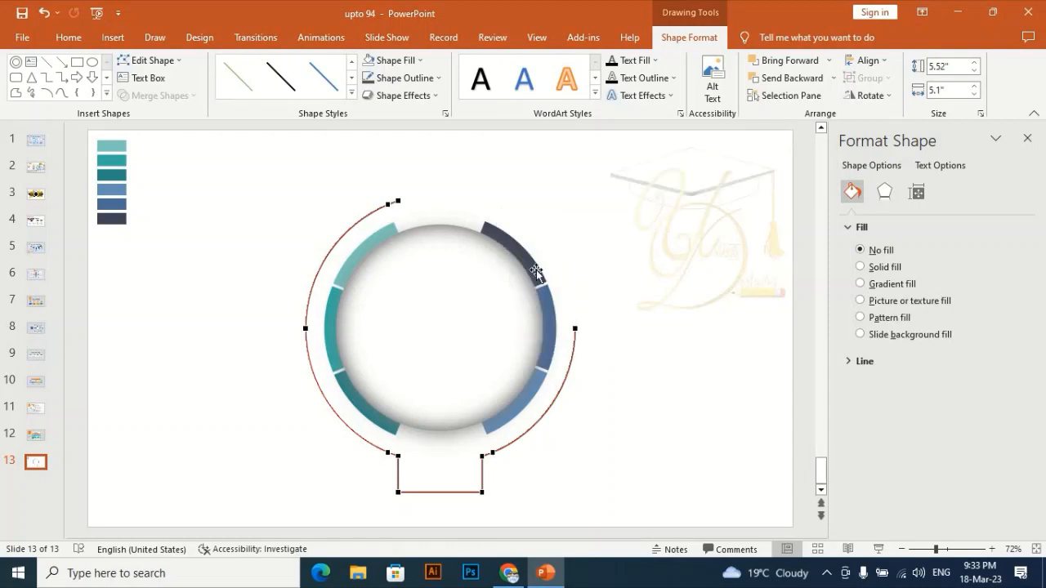
right_click(572, 327)
click(621, 354)
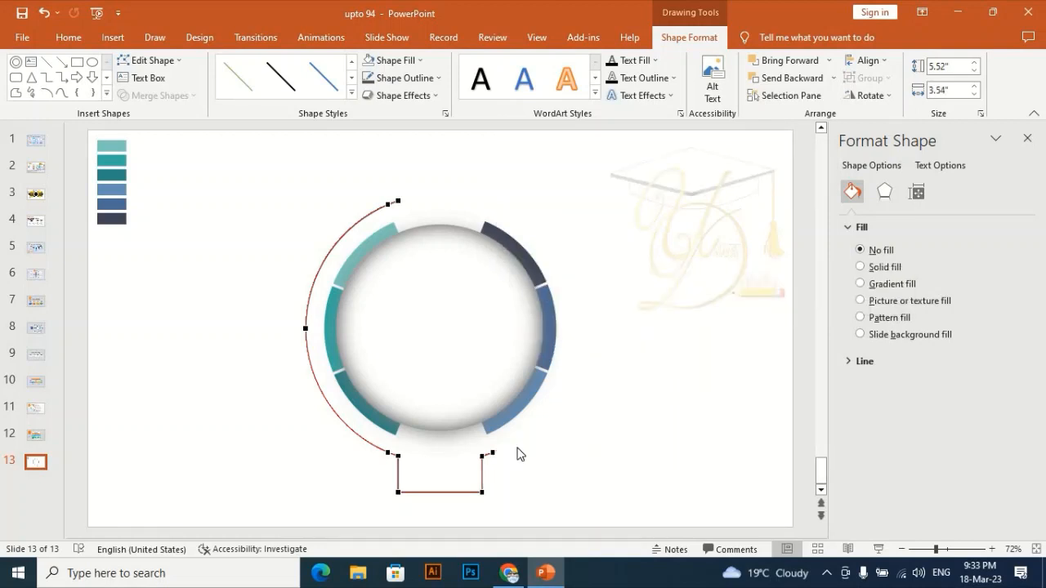
- Try deleting the point at the lower end of the former right-hand arc, and undo back to point editing
right_click(491, 452)
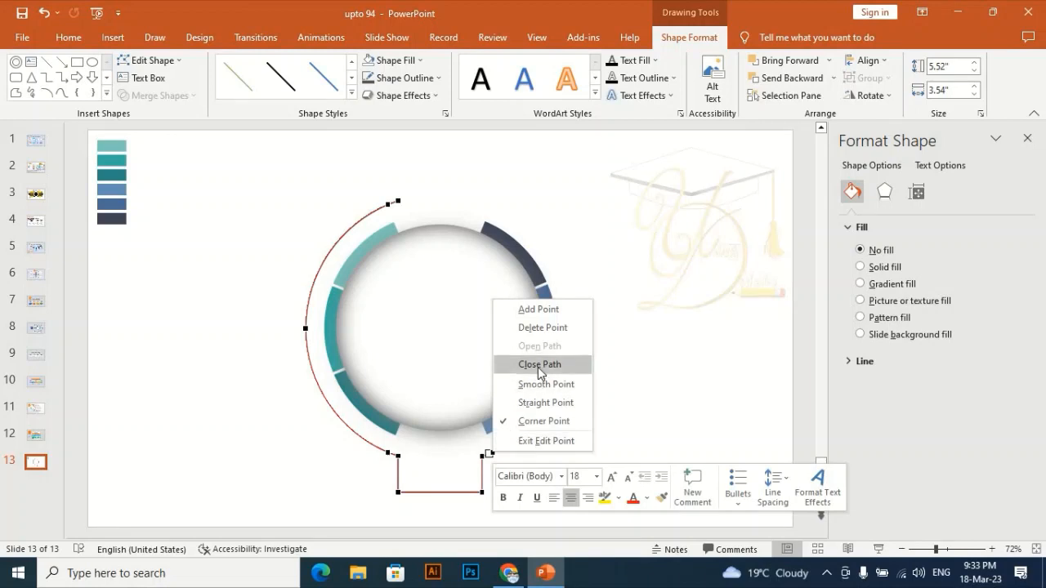
click(535, 329)
click(479, 463)
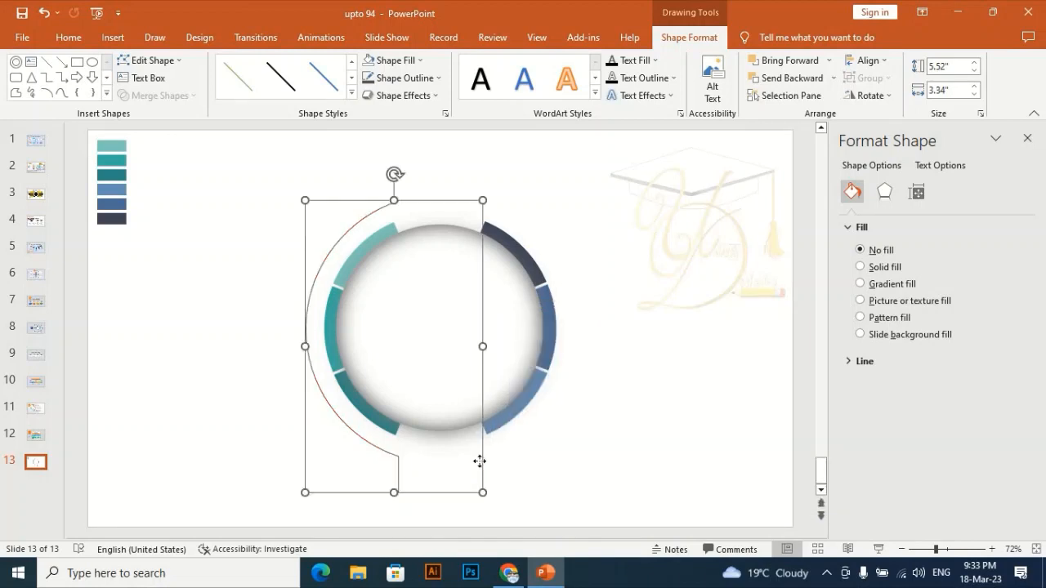
right_click(480, 462)
key(Escape)
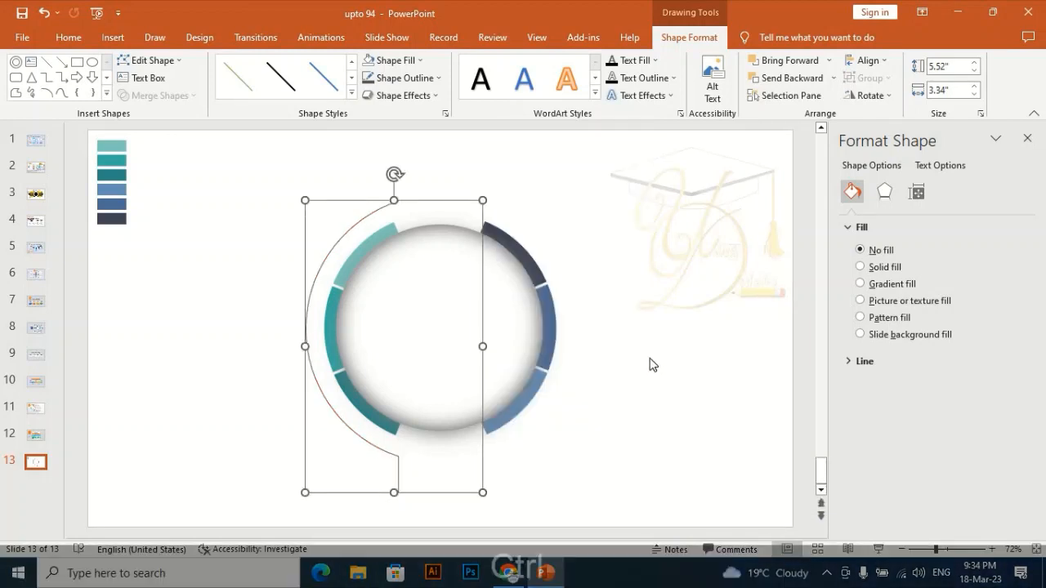
key(ctrl+z)
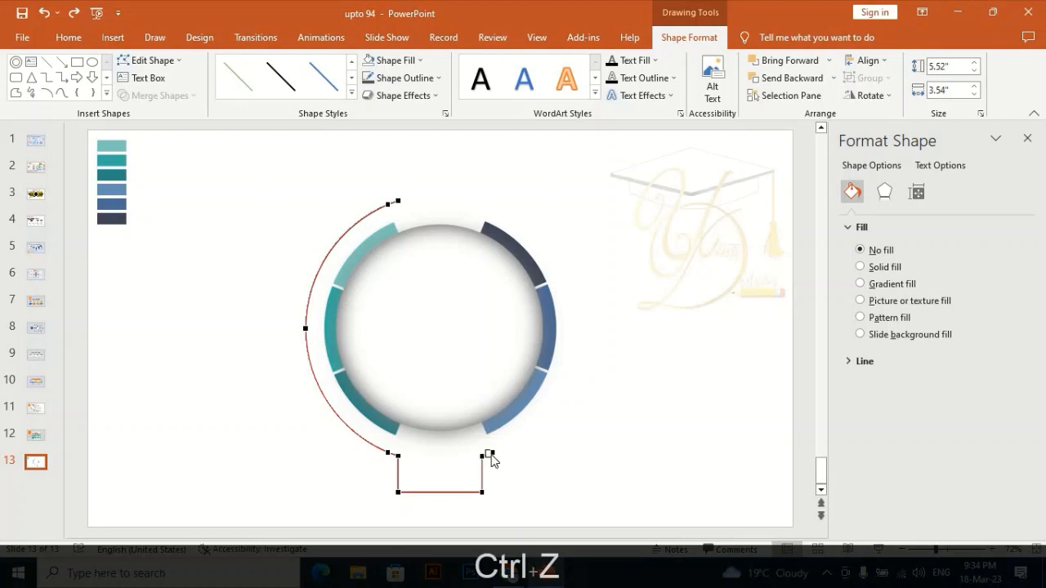
- Delete the right arc's lower end point and the bottom tab's points, leaving only the left outline arc, and finish editing points
right_click(490, 455)
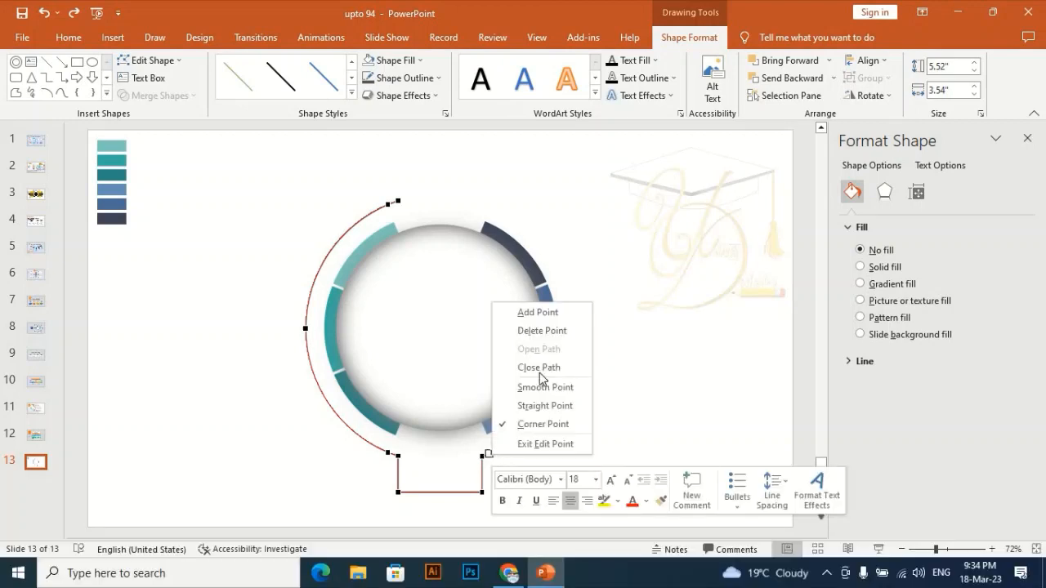
right_click(485, 457)
click(530, 333)
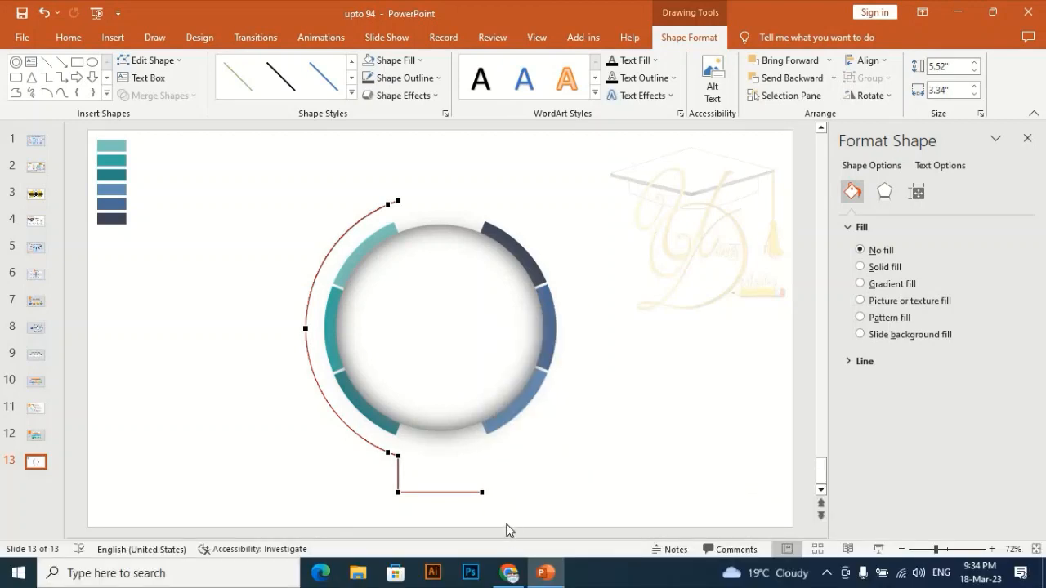
right_click(484, 492)
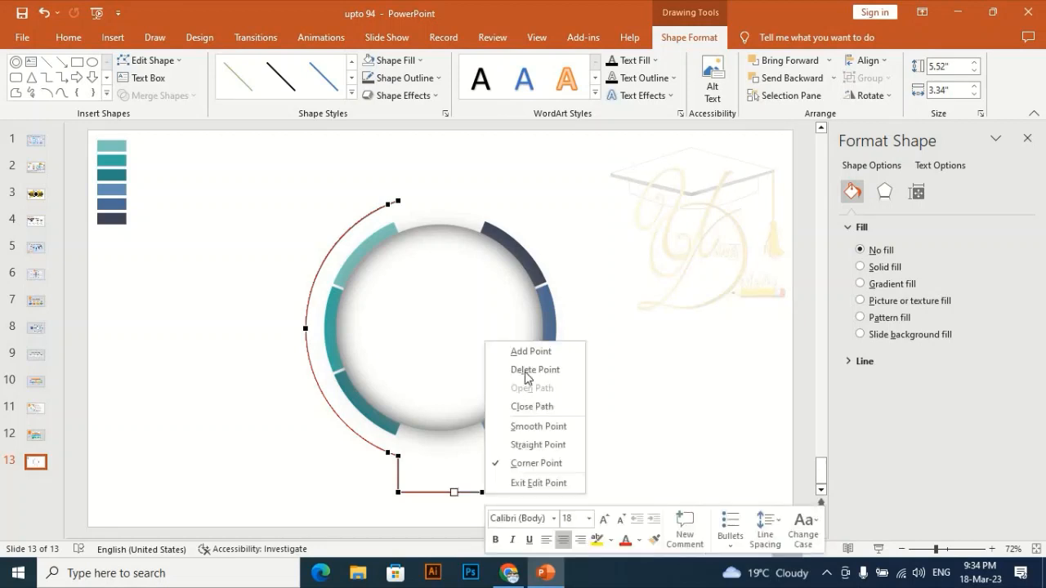
click(526, 370)
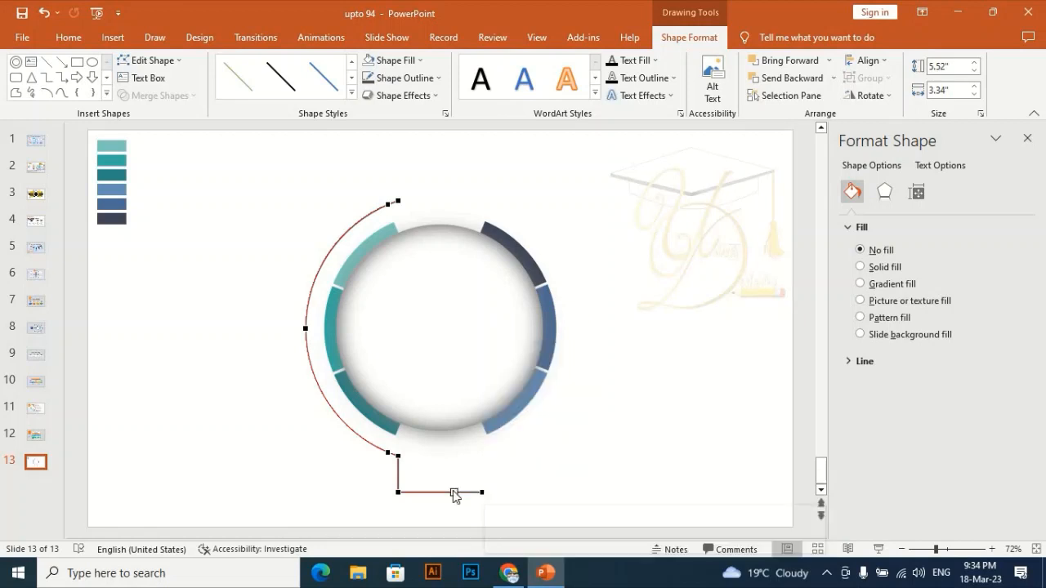
right_click(398, 492)
click(449, 368)
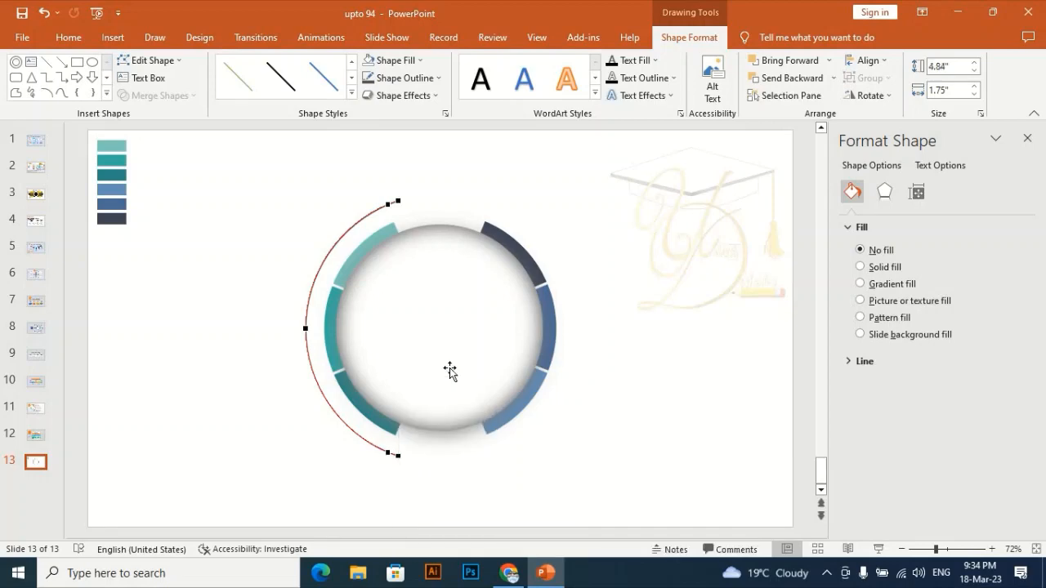
click(497, 174)
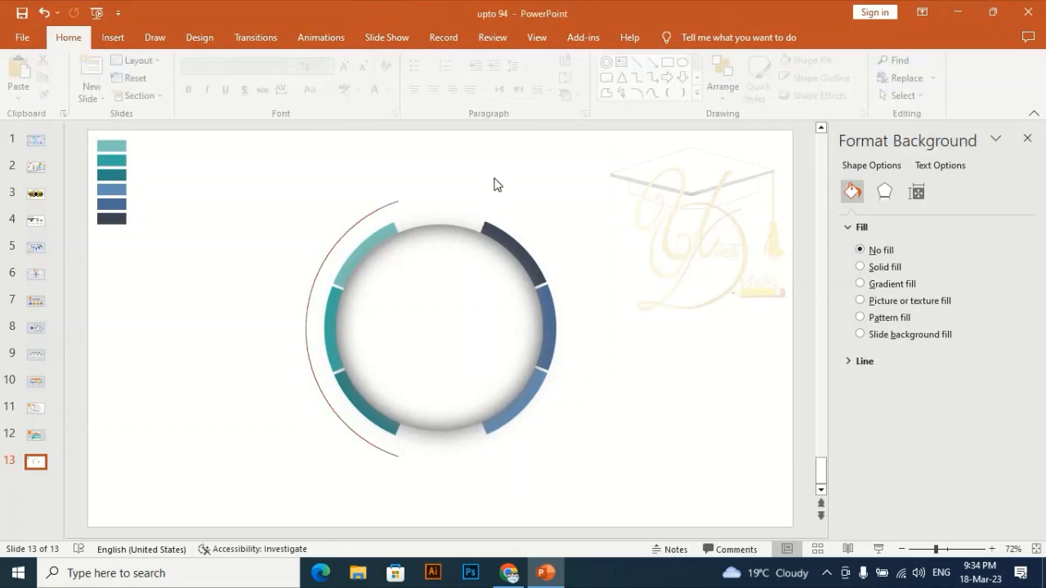
- Set the left outline arc's begin arrow type to Open Arrow and its end arrow size to the largest option
click(350, 223)
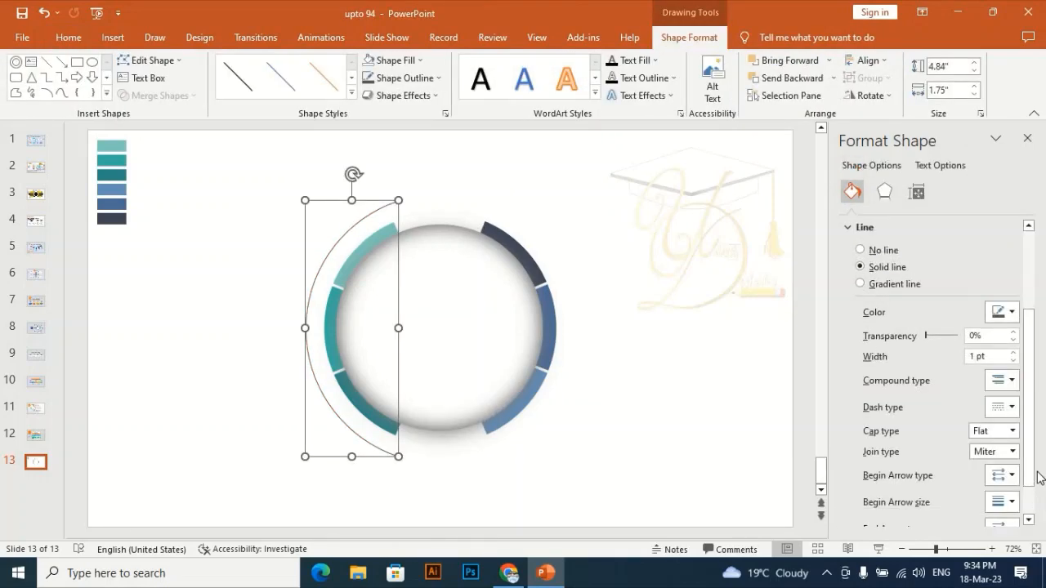
click(1004, 475)
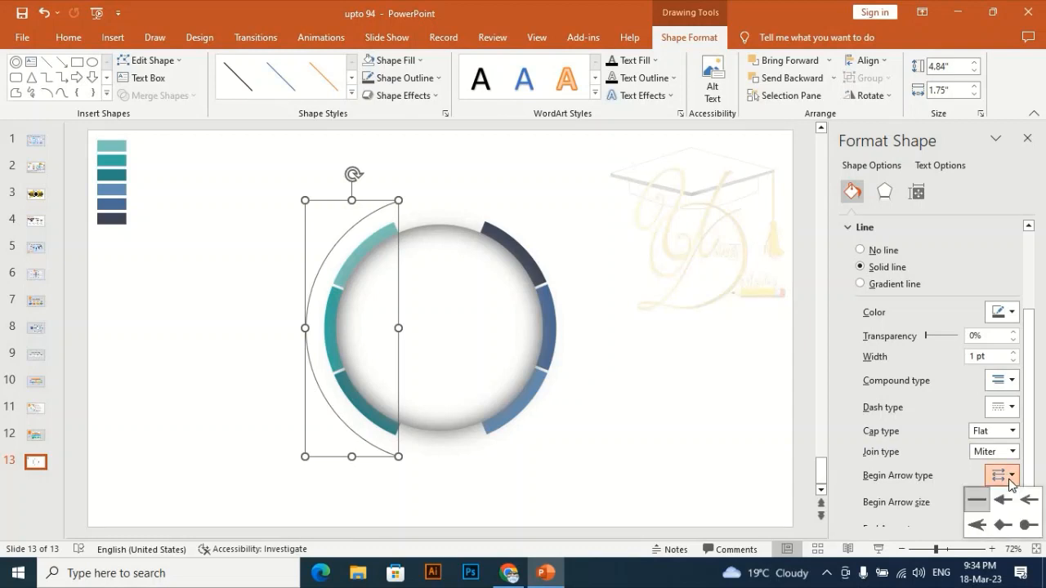
click(1029, 500)
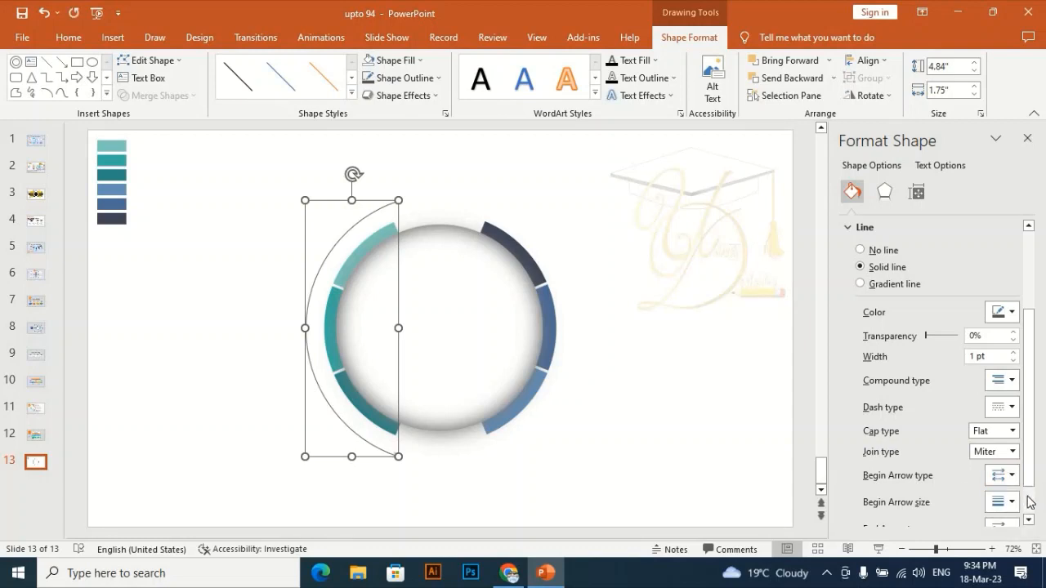
scroll(1025, 502, down, 2)
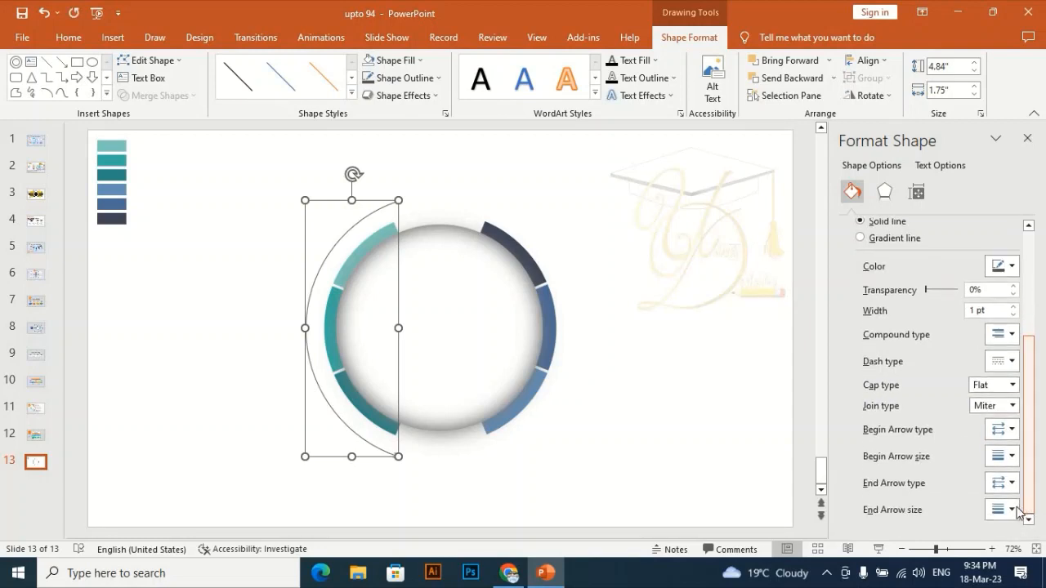
click(1012, 510)
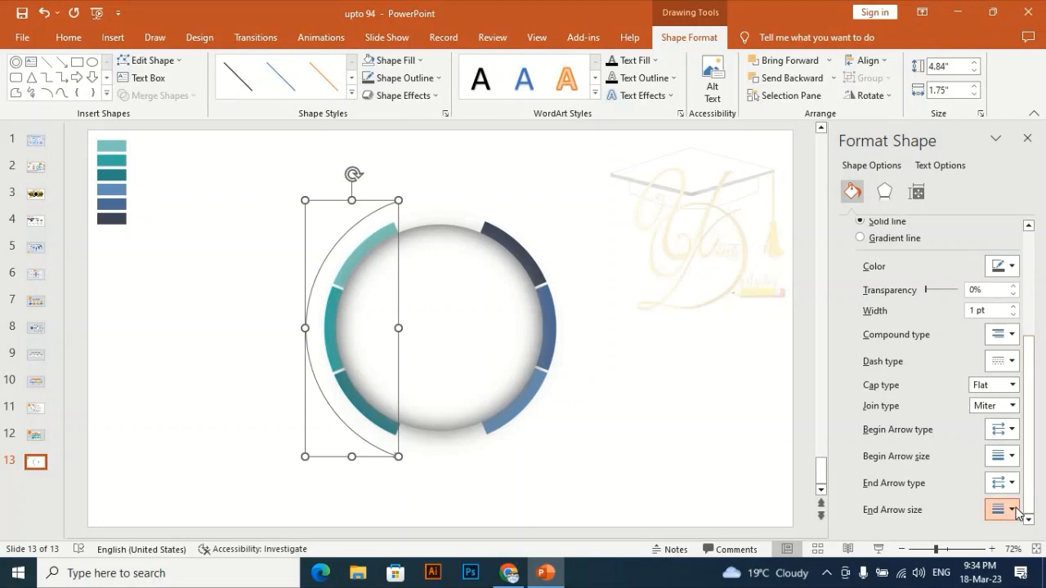
click(1031, 390)
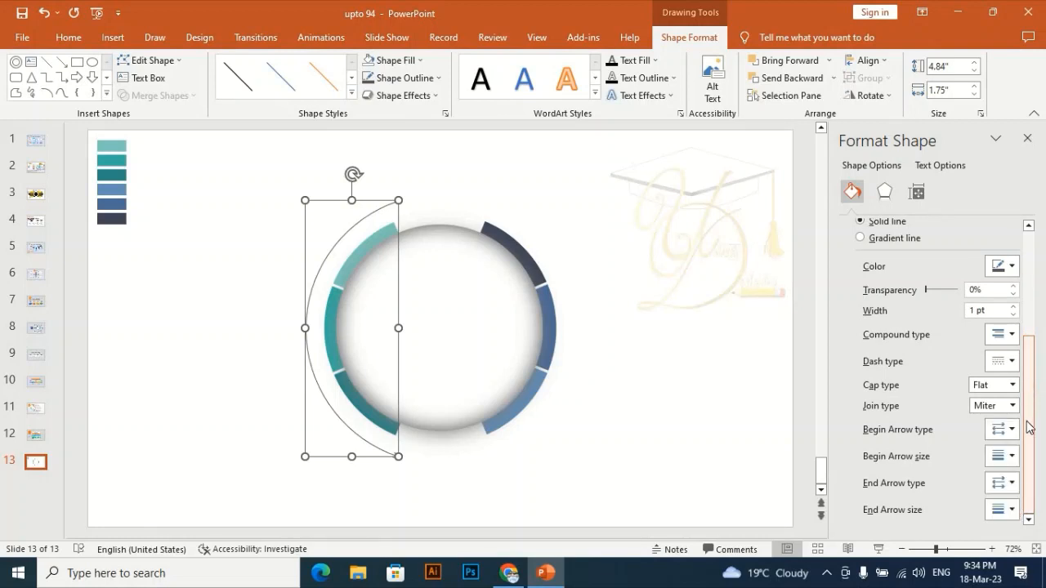
click(1011, 510)
click(1029, 485)
- Change the left arc's begin arrow type to Stealth Arrow and its begin arrow size to the largest option
click(1011, 431)
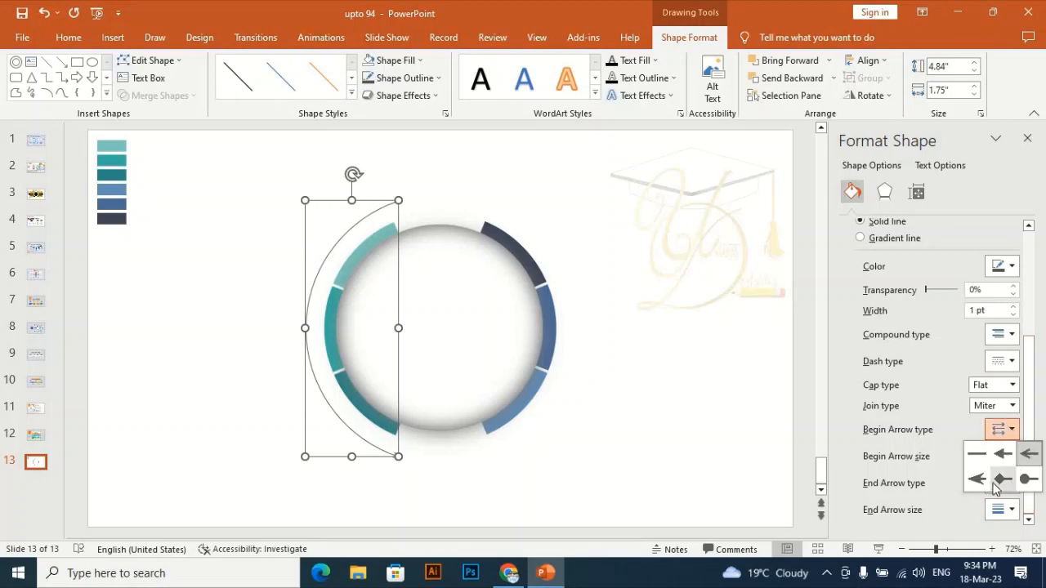
click(983, 484)
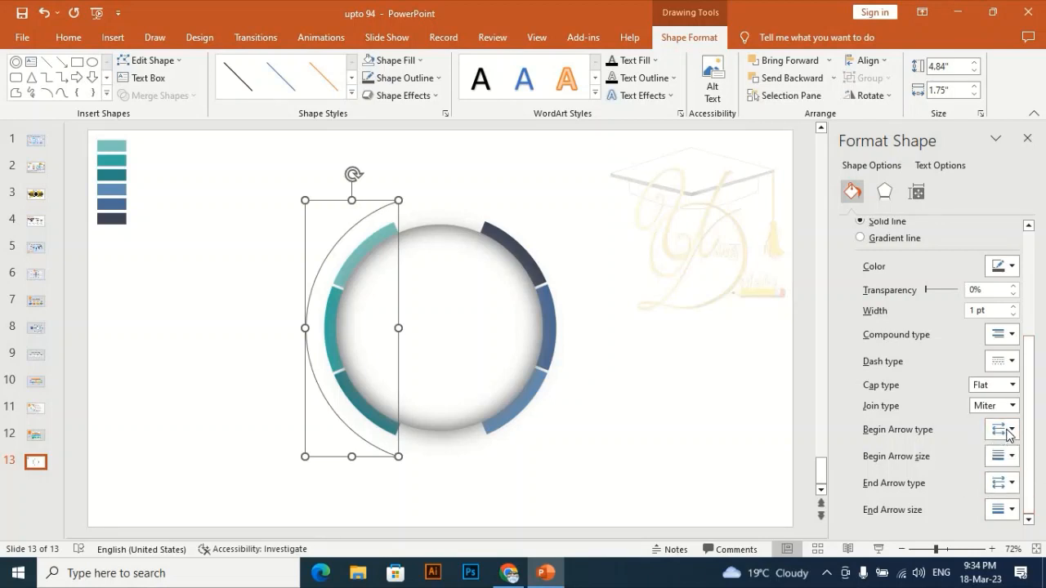
click(707, 282)
click(364, 217)
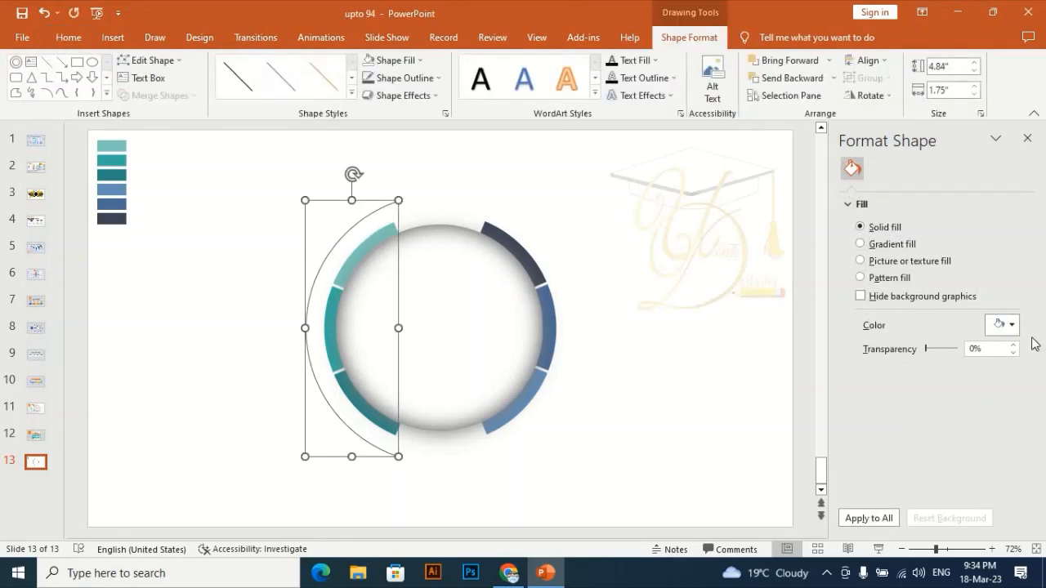
scroll(1031, 384, down, 2)
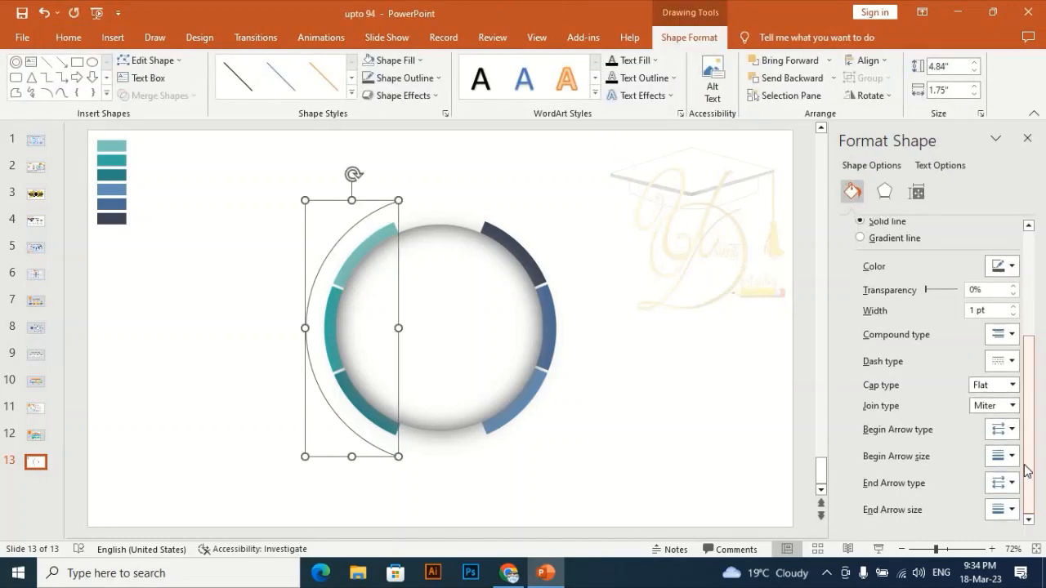
click(1012, 456)
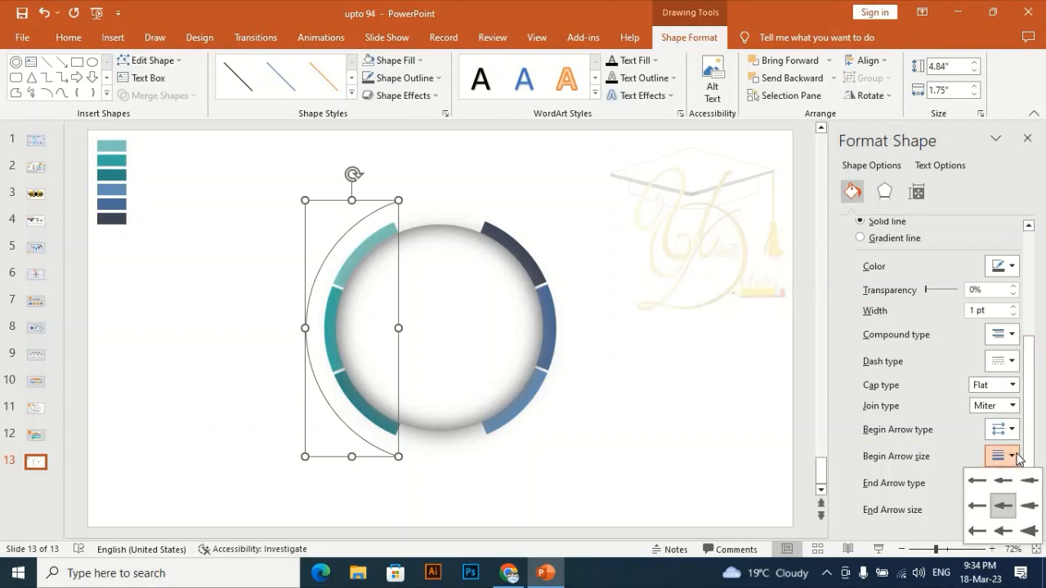
click(1034, 532)
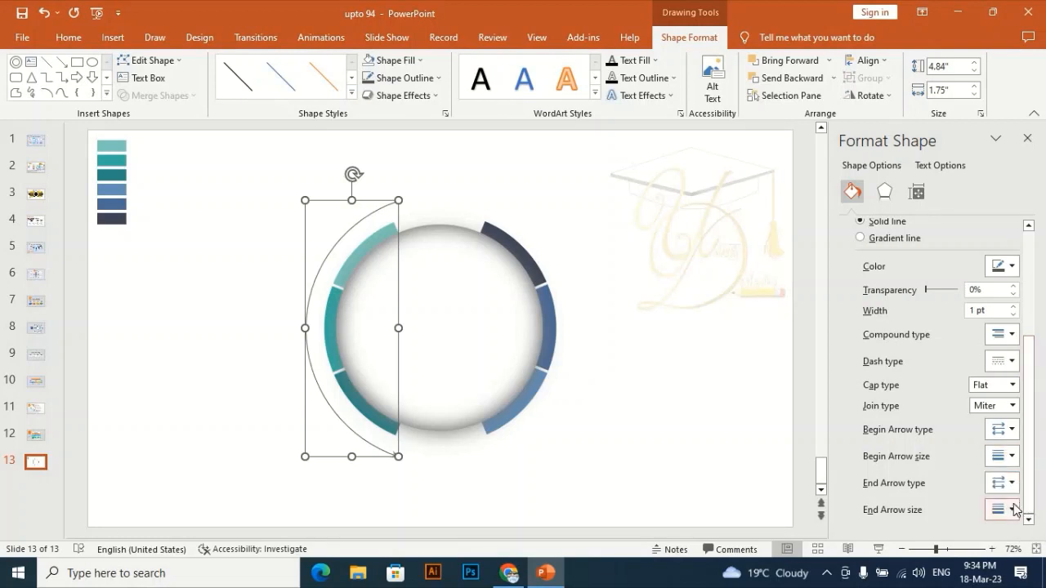
- Set the left arc's end arrow type to Oval
click(1015, 509)
click(1014, 510)
click(1012, 484)
click(1034, 532)
- Change the left arc's outline from solid to the Dash style
click(414, 62)
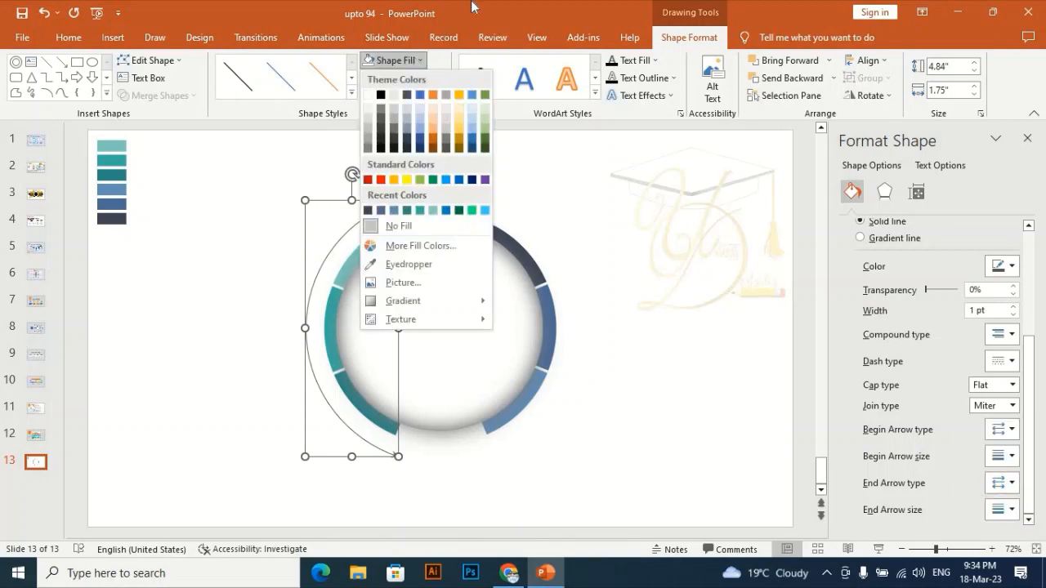
click(472, 7)
click(400, 77)
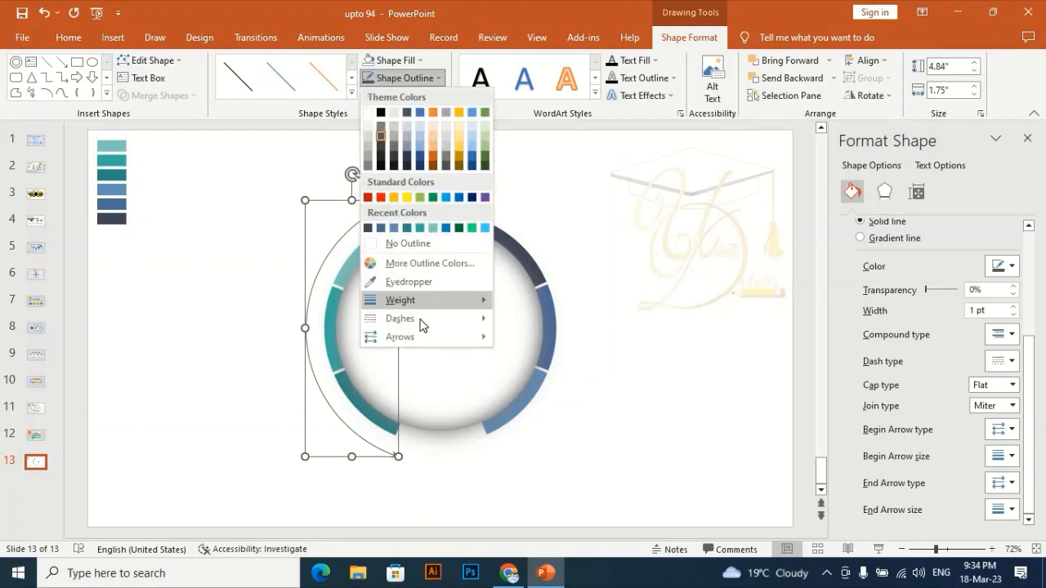
mouse_move(422, 320)
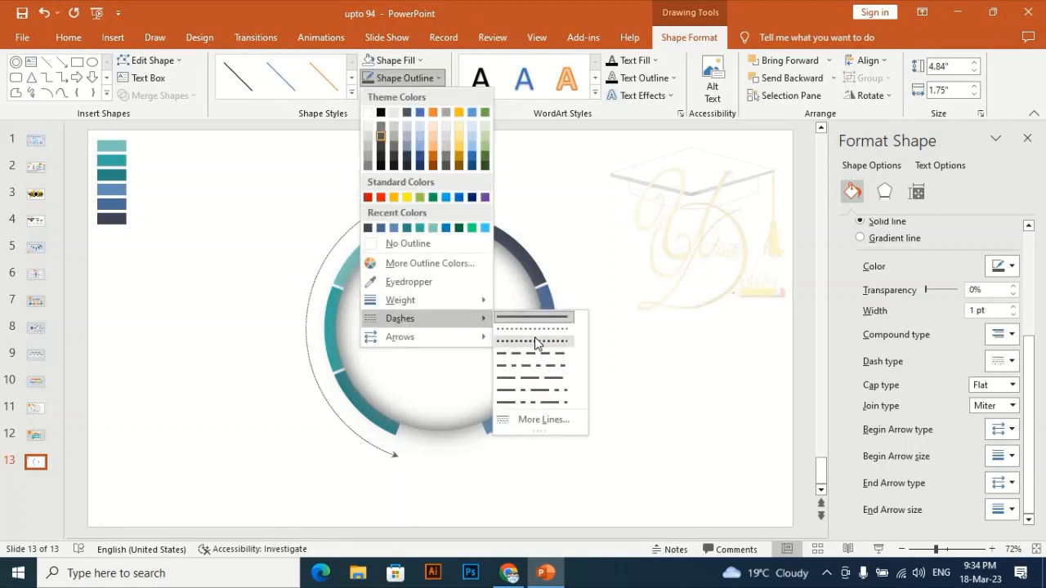
click(538, 351)
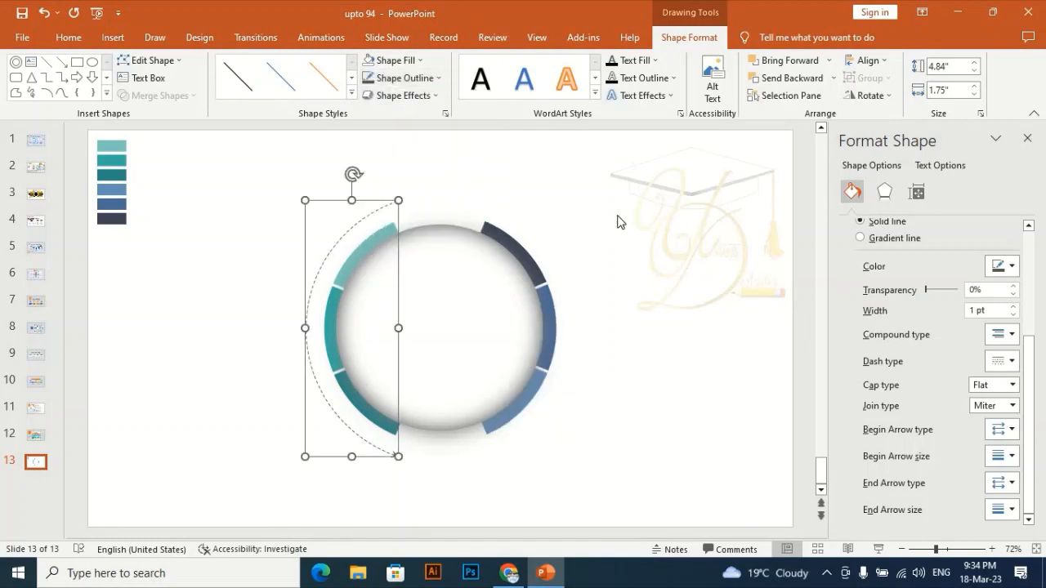
click(618, 222)
- Duplicate the dashed left arc and distribute the copy horizontally on the slide
click(334, 246)
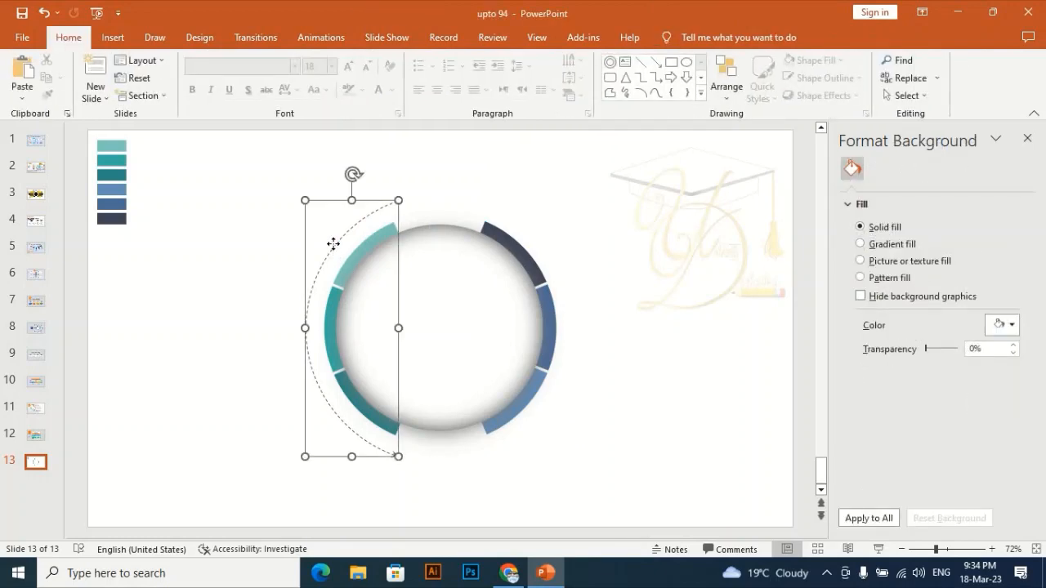
key(ctrl+d)
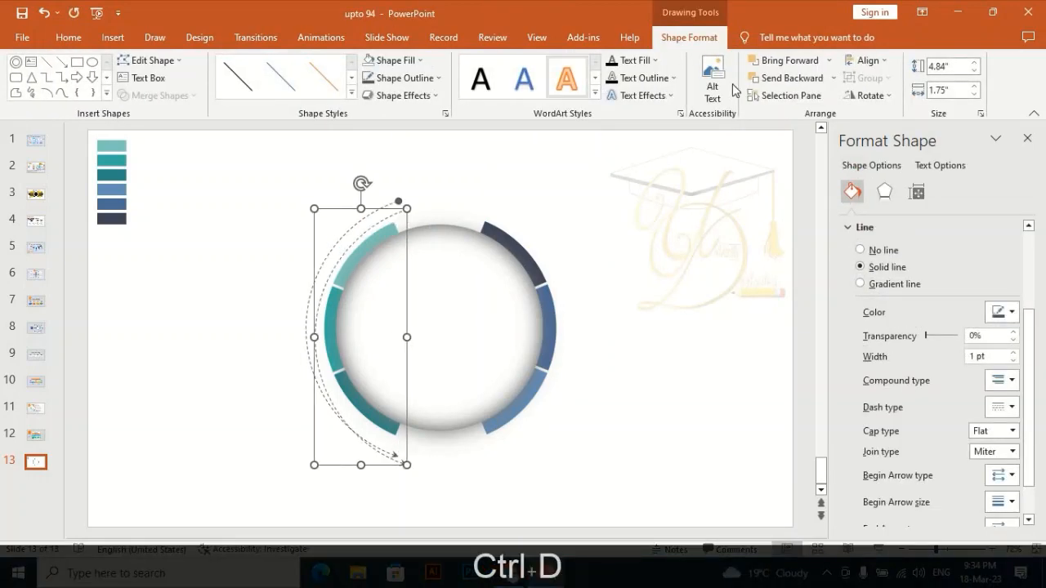
click(868, 62)
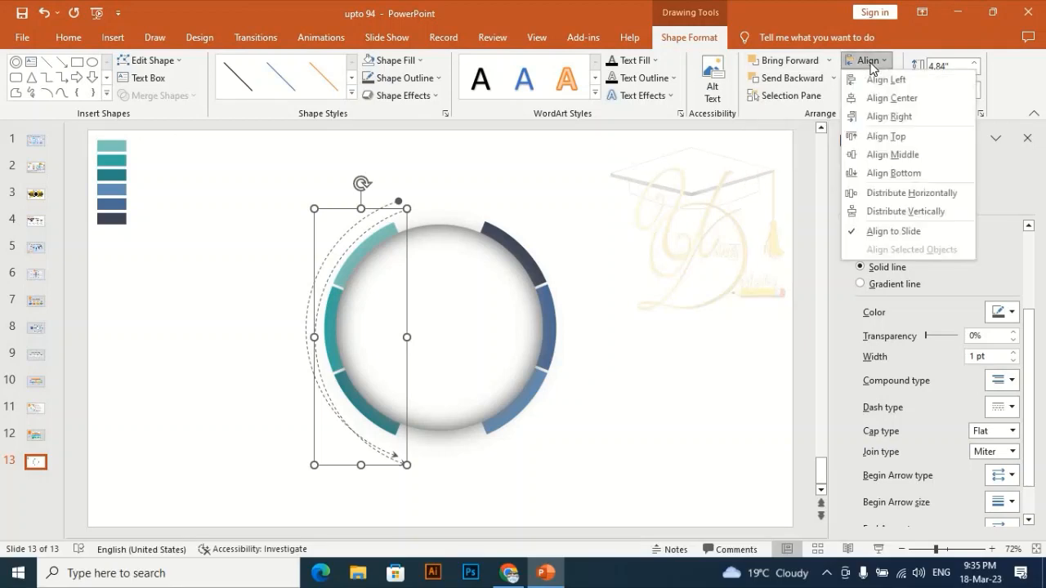
click(898, 196)
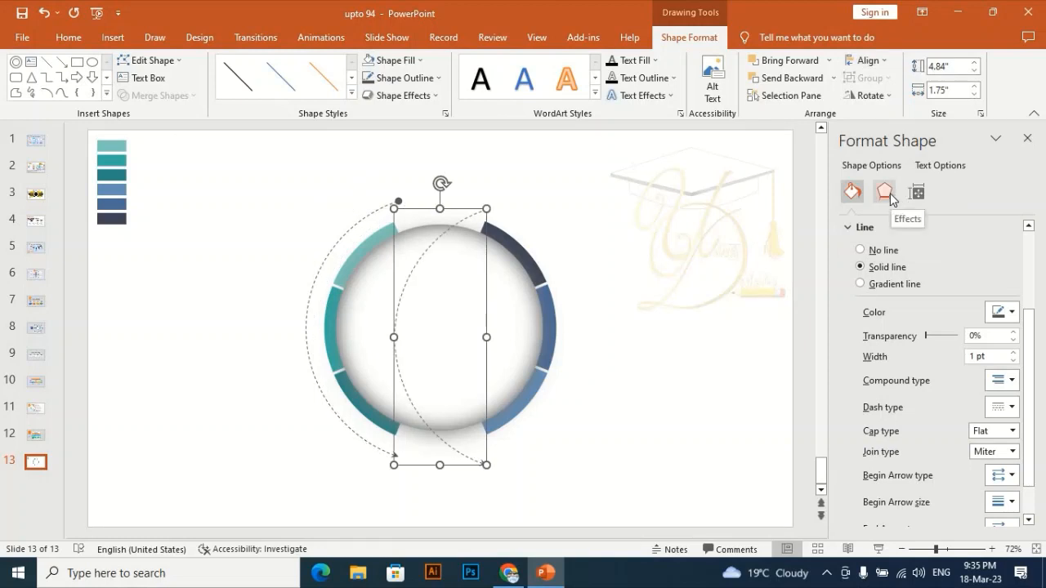
- Flip the copied arc horizontally and move it outside the ring's right side, level with the left arc
click(881, 97)
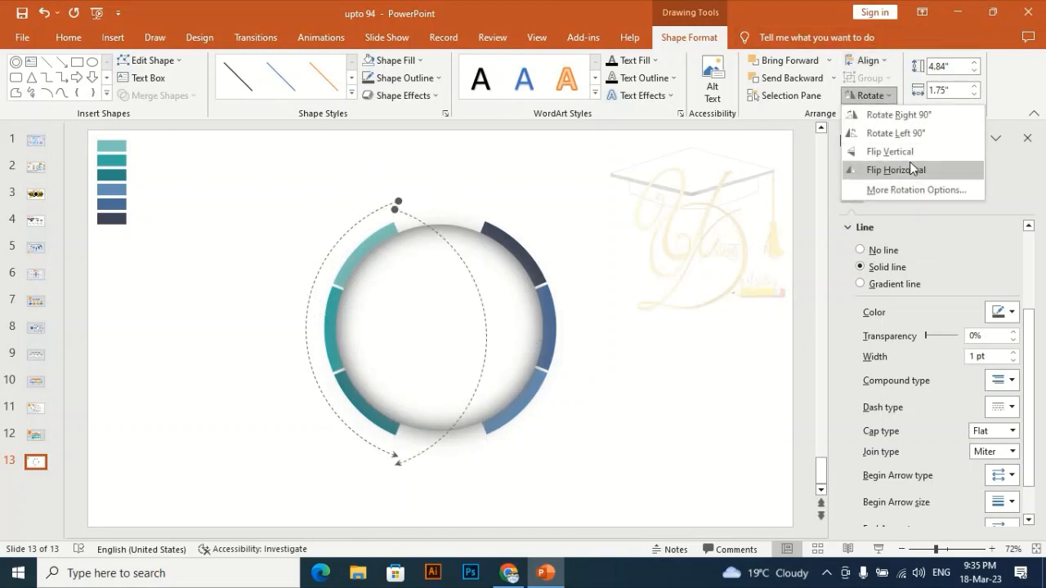
click(910, 165)
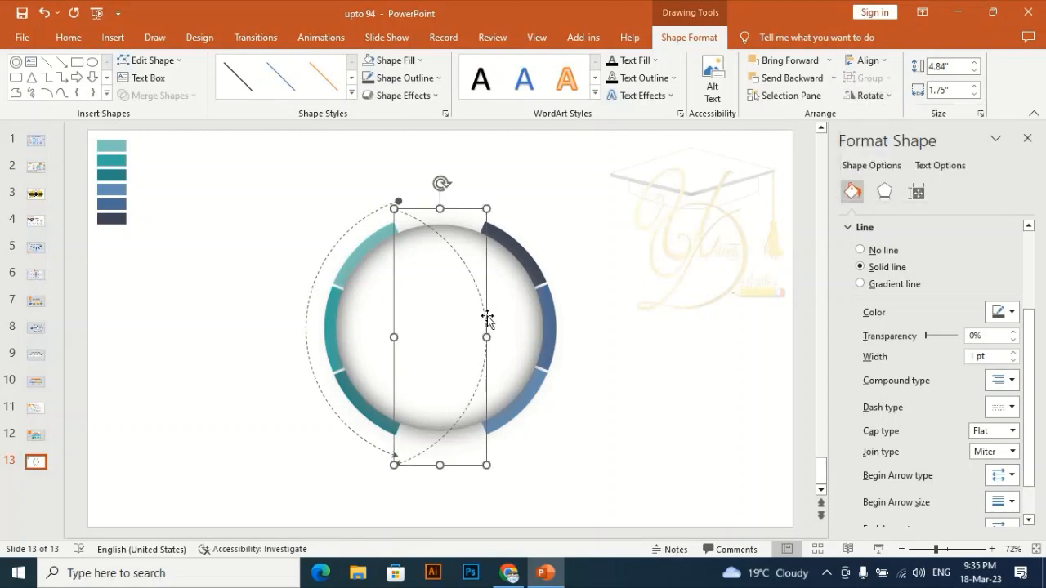
drag(530, 306, 588, 305)
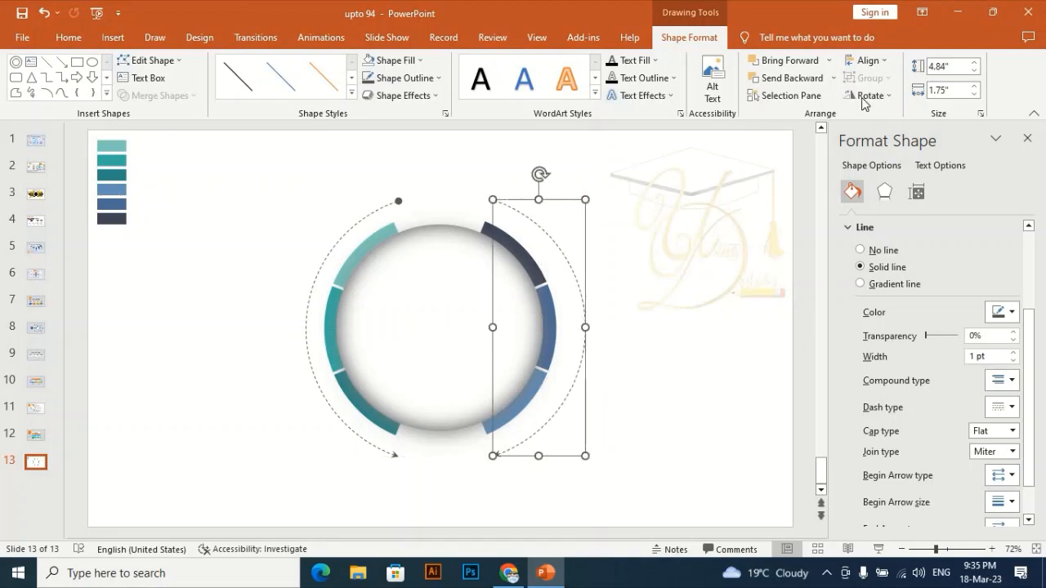
- Flip the right arc vertically and shift it slightly toward the ring so it mirrors the left arc's spacing
click(865, 97)
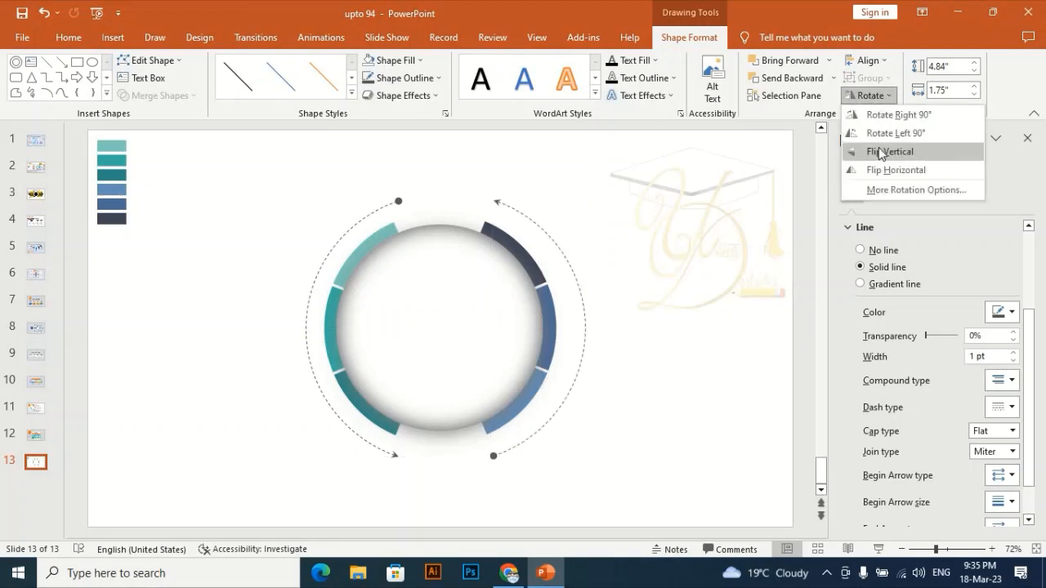
click(879, 151)
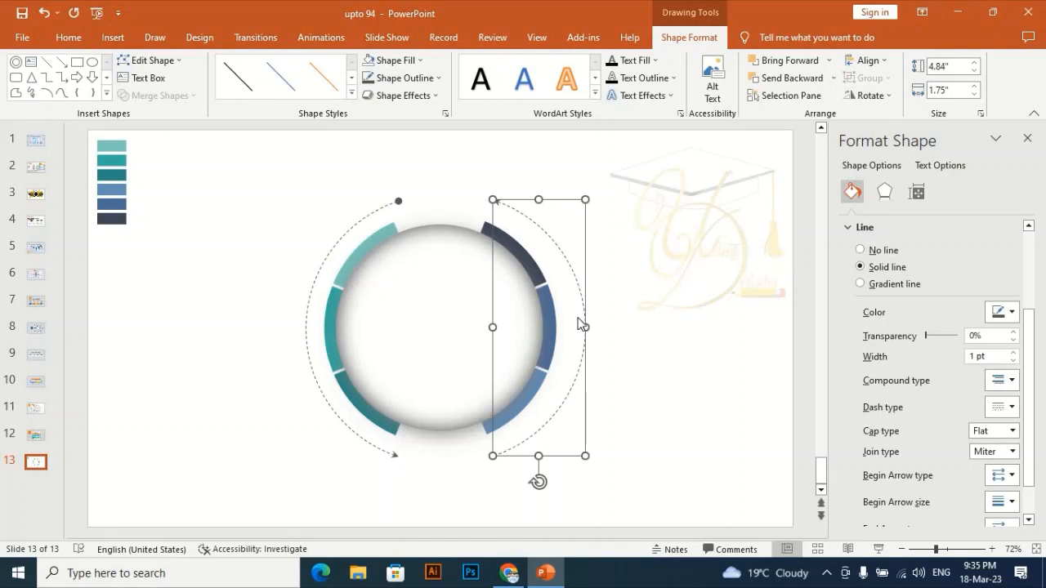
drag(582, 340, 576, 340)
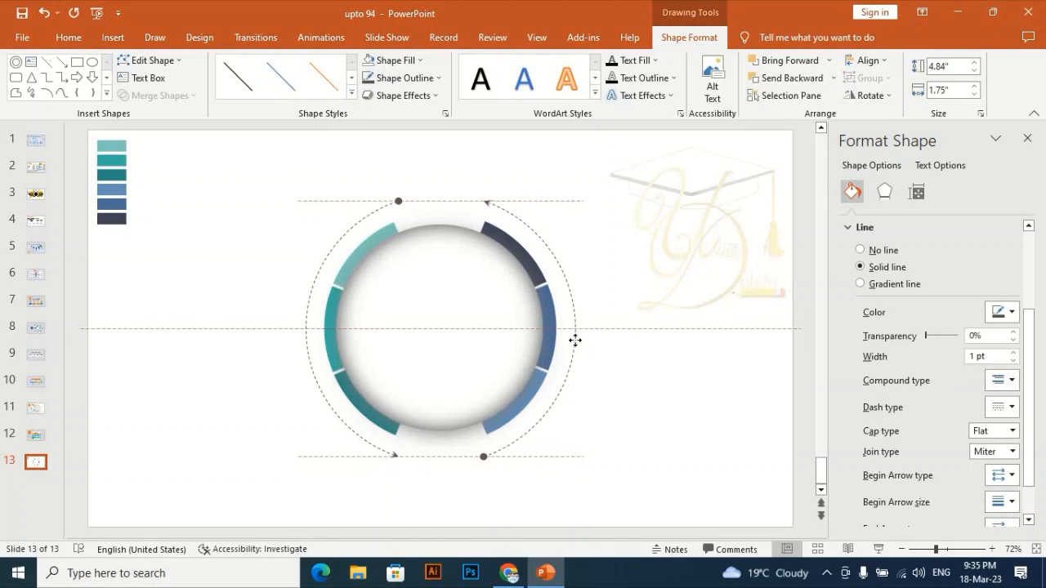
drag(574, 342, 576, 341)
click(632, 284)
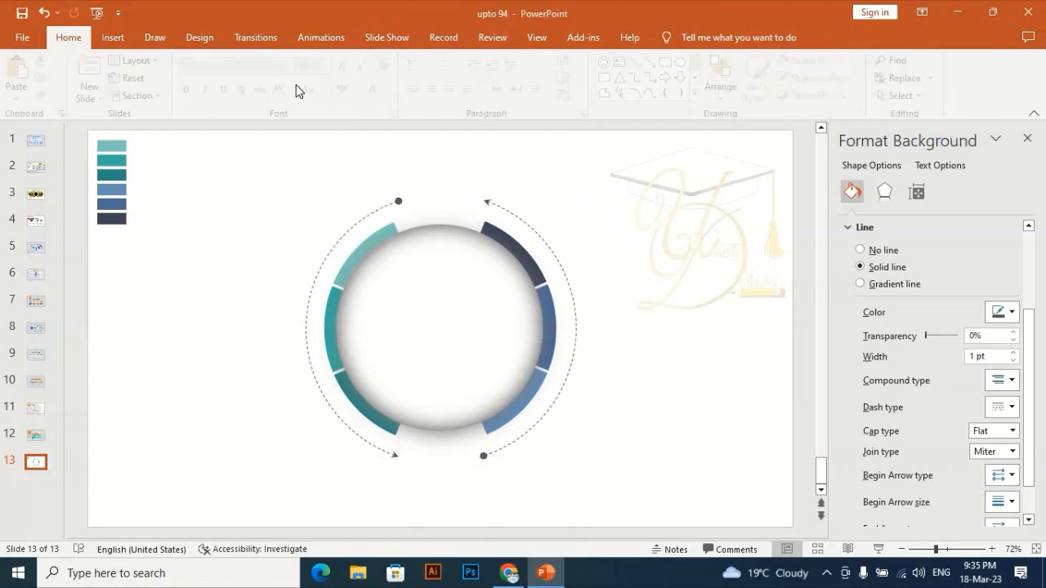
- Start inserting an oval shape on the slide
click(112, 38)
click(247, 77)
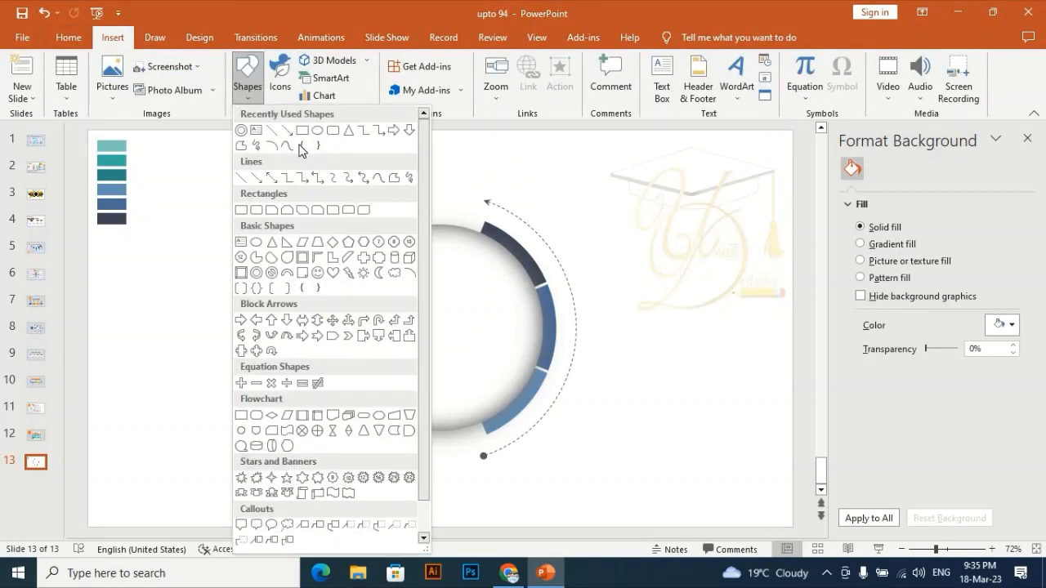
click(317, 130)
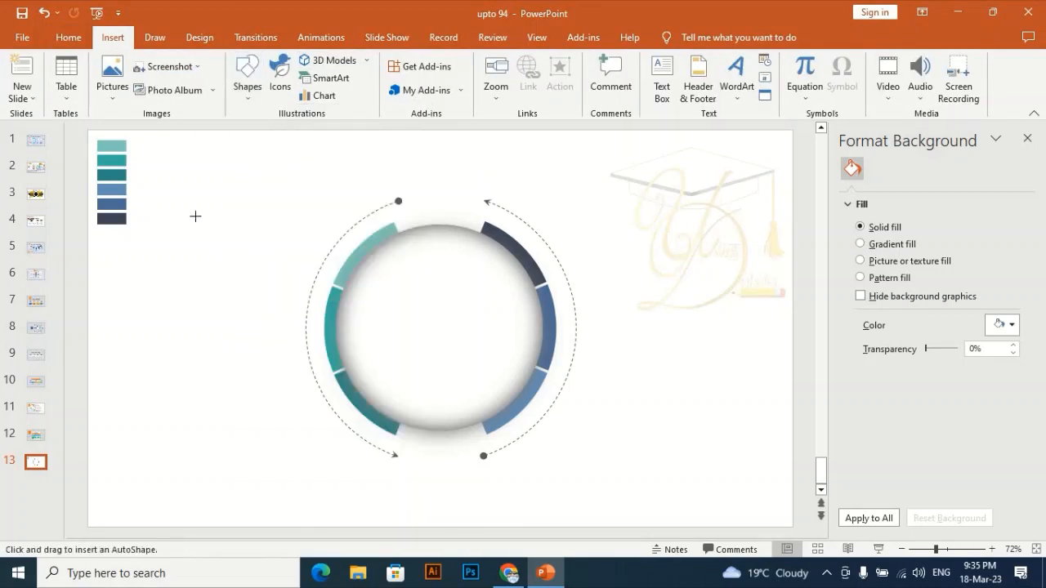